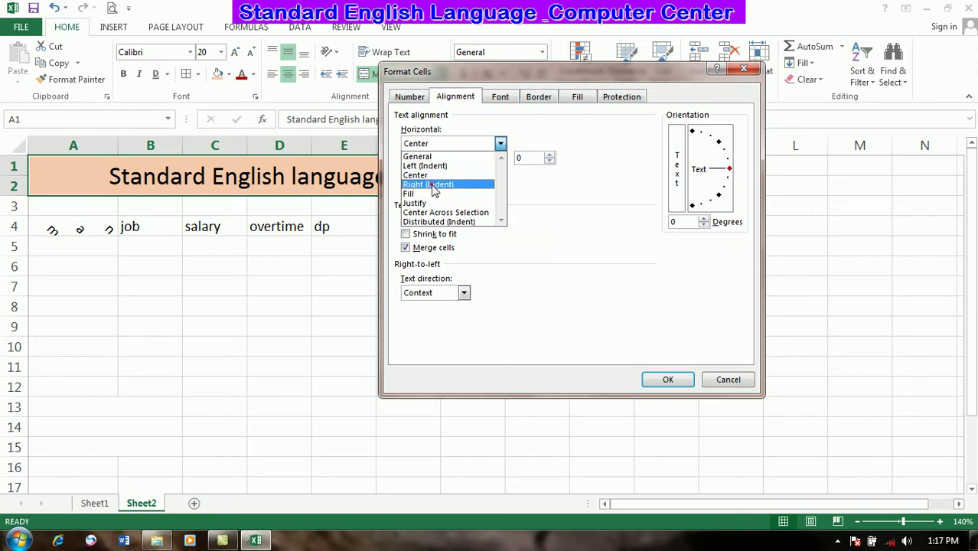
Apply Right (Indent) horizontal alignment to the merged title in A1 and replace it with Justify.
{"action": "left_click", "coordinate": [429, 184]}
{"action": "left_click", "coordinate": [668, 380]}
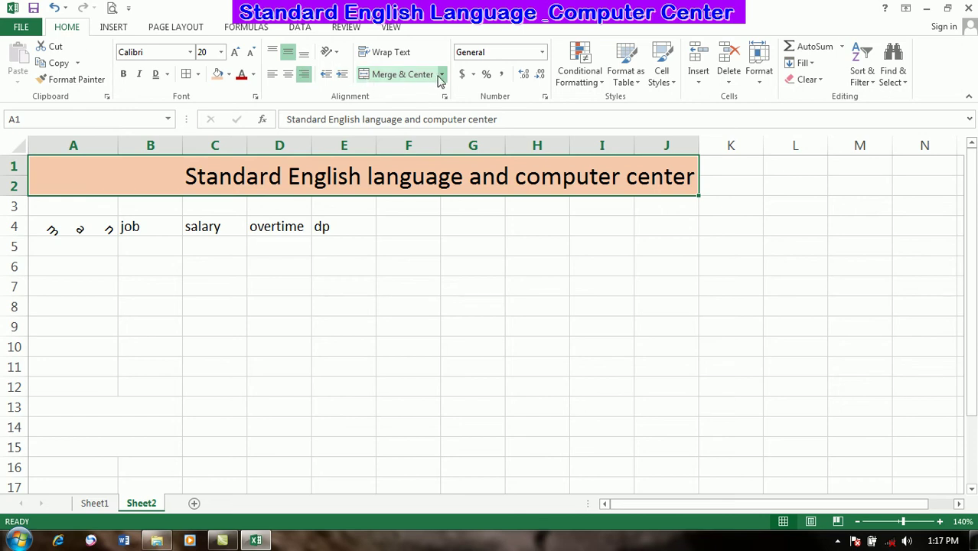
{"action": "left_click", "coordinate": [444, 97]}
{"action": "left_click", "coordinate": [462, 147]}
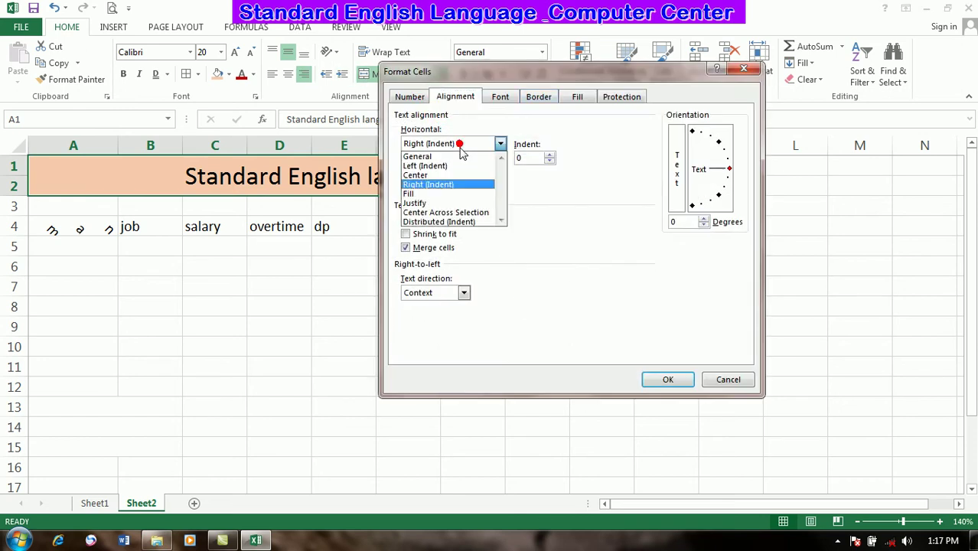
{"action": "left_click", "coordinate": [445, 205]}
{"action": "left_click", "coordinate": [689, 377]}
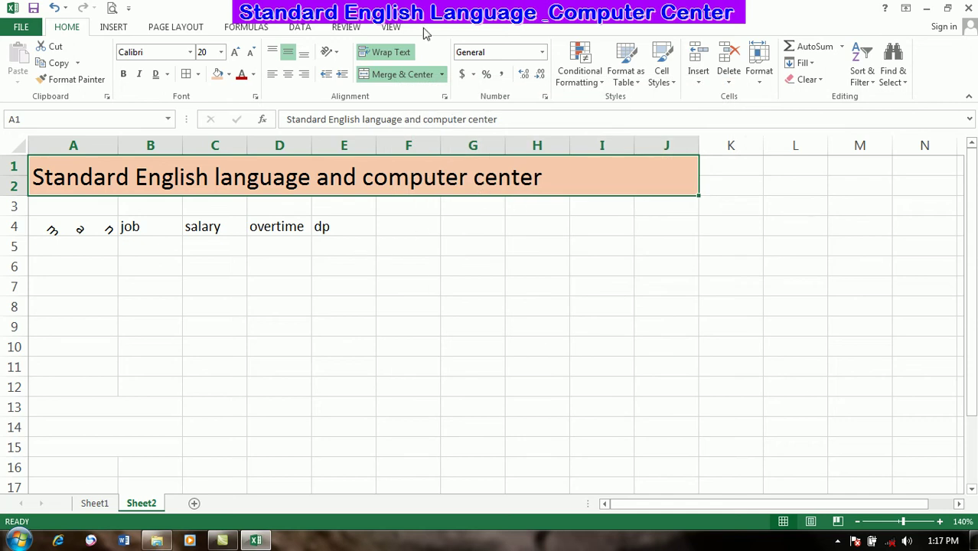
{"action": "left_click", "coordinate": [444, 96]}
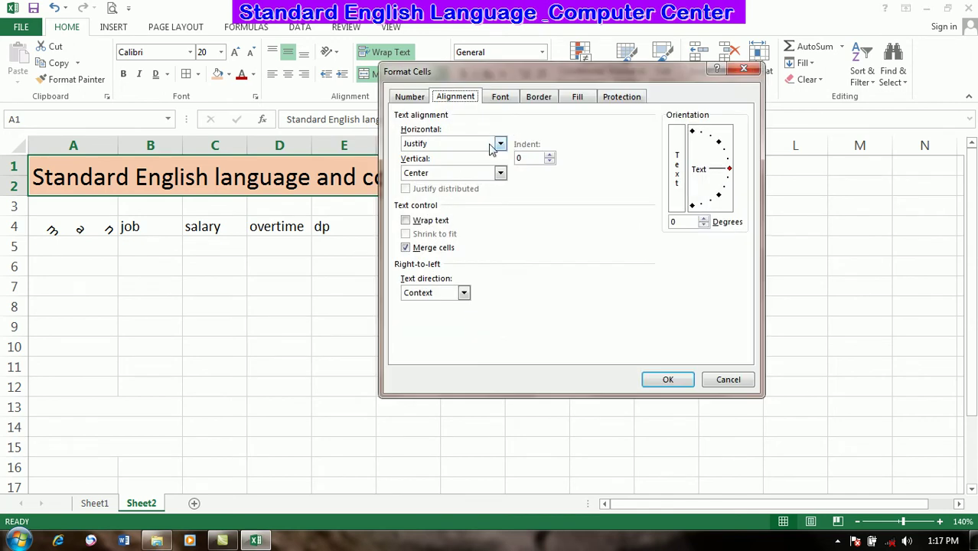
{"action": "left_click", "coordinate": [494, 146]}
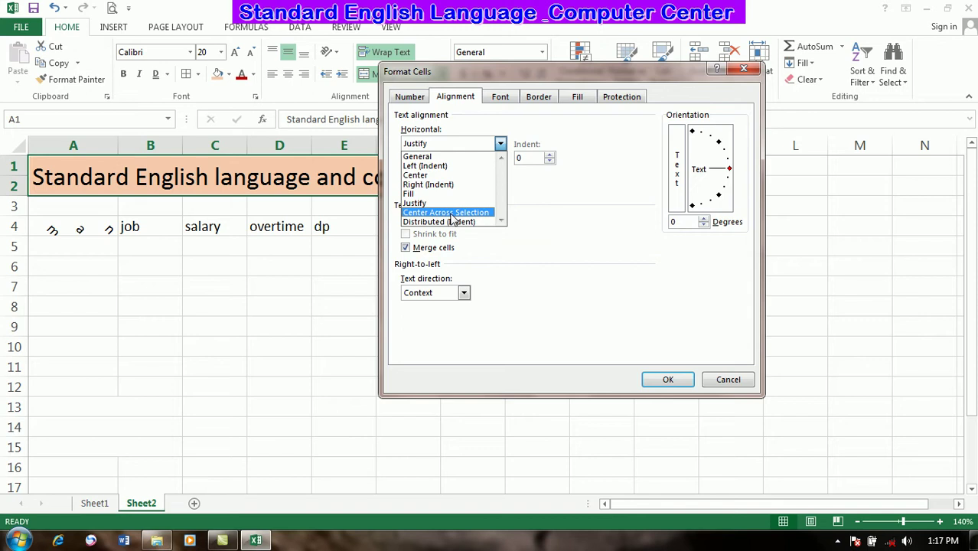
{"action": "left_click", "coordinate": [712, 381]}
Try entering "standard english langauge and computer" in cell B6 and erase it again.
{"action": "left_click", "coordinate": [238, 286]}
{"action": "left_click", "coordinate": [155, 265]}
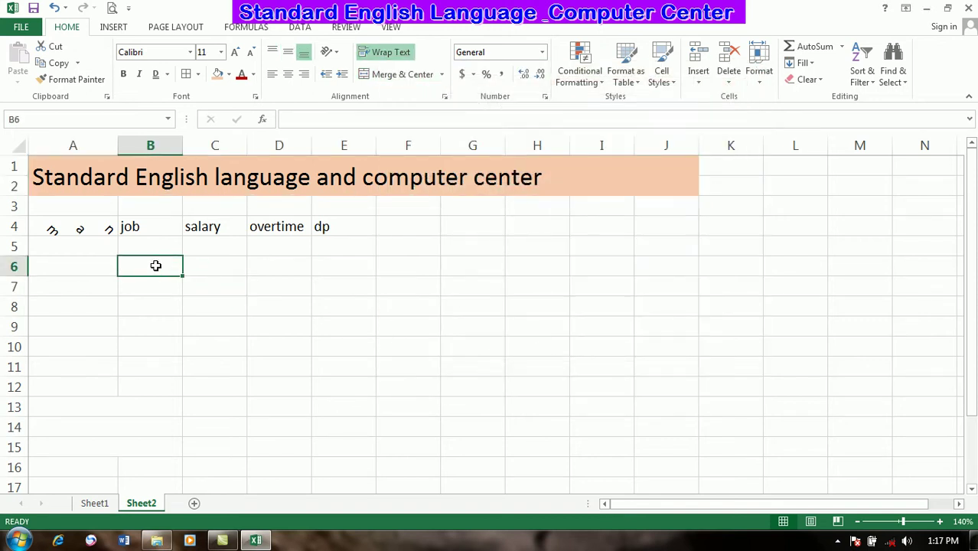
{"action": "type", "text": "standard "}
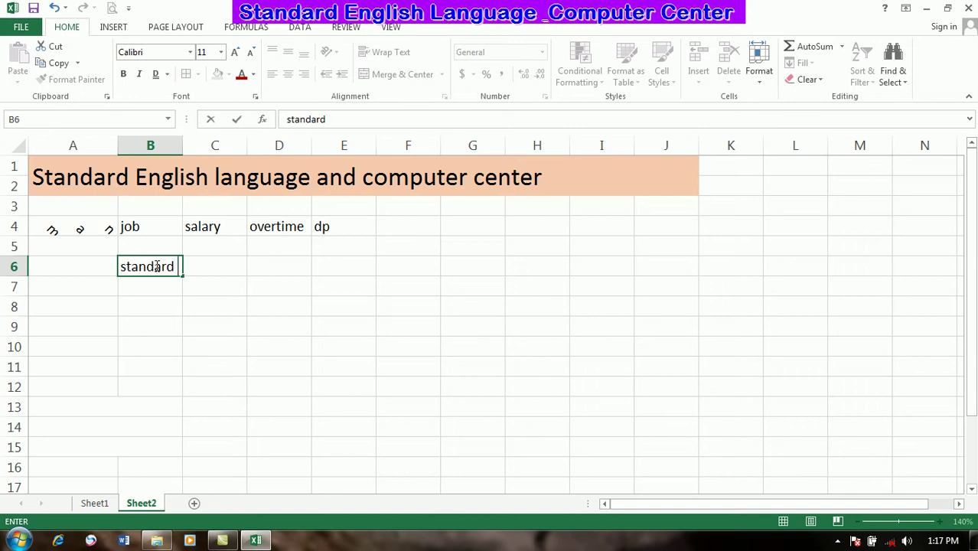
{"action": "type", "text": "english langauge and computer"}
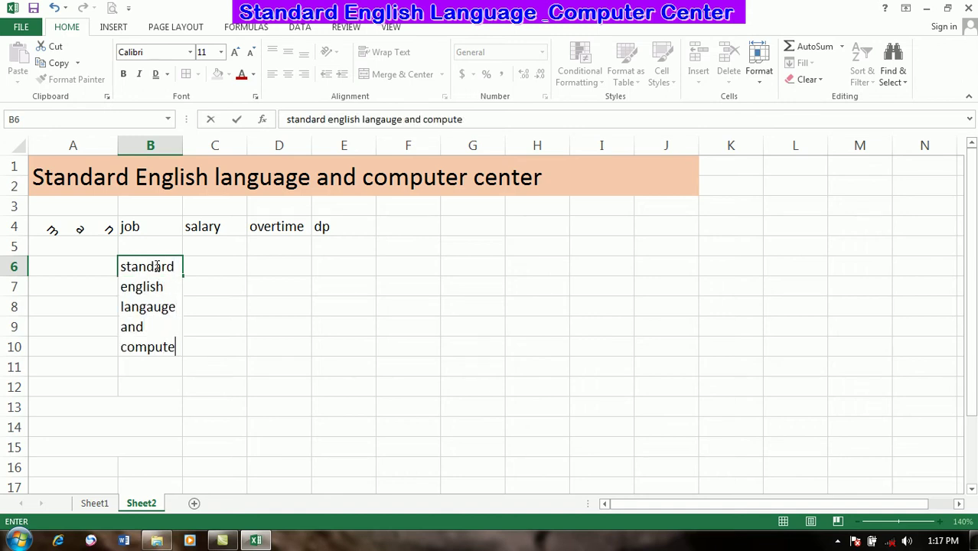
{"action": "key", "text": "BackSpace"}
{"action": "key", "text": "BackSpace"}
{"action": "key", "text": "BackSpace"}
{"action": "key", "text": "BackSpace"}
{"action": "key", "text": "BackSpace"}
{"action": "key", "text": "BackSpace"}
{"action": "key", "text": "BackSpace"}
{"action": "key", "text": "BackSpace"}
{"action": "key", "text": "BackSpace"}
{"action": "key", "text": "BackSpace"}
{"action": "key", "text": "BackSpace"}
{"action": "key", "text": "BackSpace"}
{"action": "key", "text": "BackSpace"}
{"action": "key", "text": "BackSpace"}
{"action": "key", "text": "BackSpace"}
{"action": "key", "text": "BackSpace"}
{"action": "key", "text": "BackSpace"}
{"action": "key", "text": "BackSpace"}
{"action": "key", "text": "BackSpace"}
{"action": "key", "text": "BackSpace"}
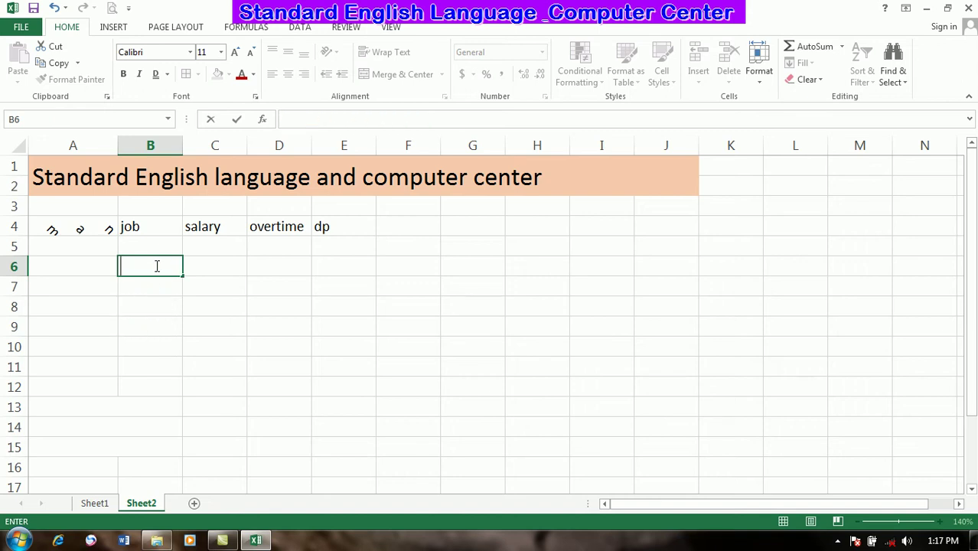
Enter "standard english language and computer center" in cell E6.
{"action": "left_click", "coordinate": [346, 274]}
{"action": "type", "text": "standard english lahnguag"}
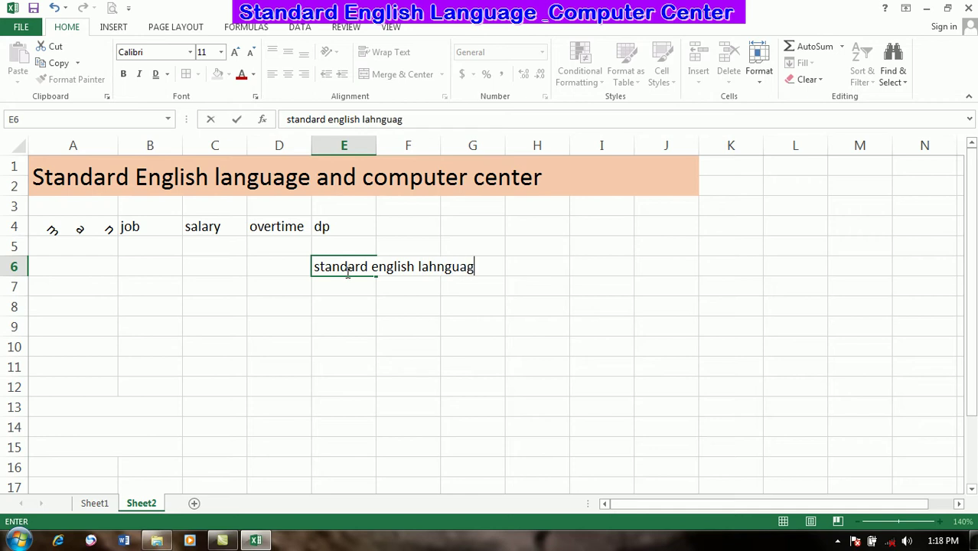
{"action": "key", "text": "BackSpace"}
{"action": "key", "text": "BackSpace"}
{"action": "key", "text": "BackSpace"}
{"action": "key", "text": "BackSpace"}
{"action": "key", "text": "BackSpace"}
{"action": "key", "text": "BackSpace"}
{"action": "key", "text": "BackSpace"}
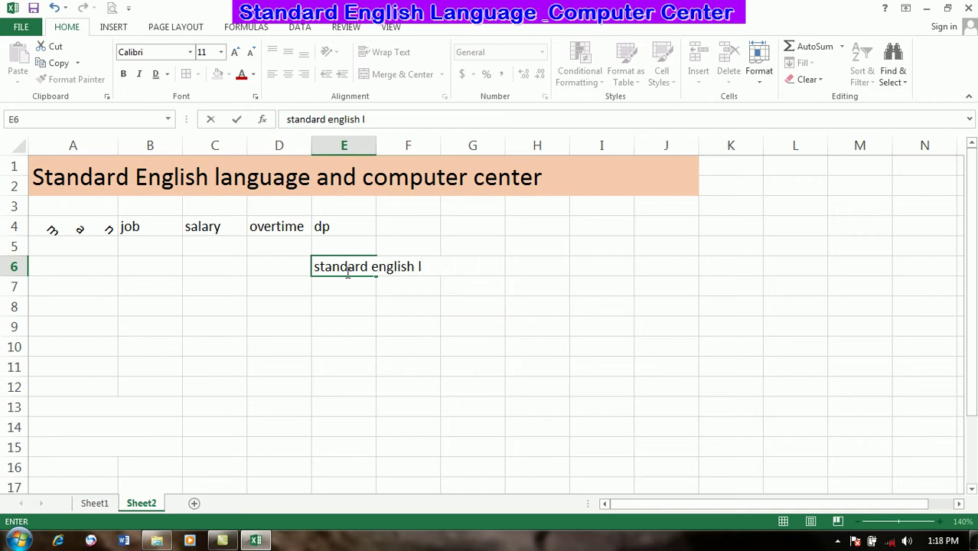
{"action": "type", "text": "anguage and computer center"}
{"action": "key", "text": "Return"}
Centre the row 6 text horizontally over cells C6:J6 with Center Across Selection, without merging them.
{"action": "left_click_drag", "start_coordinate": [275, 271], "coordinate": [693, 279]}
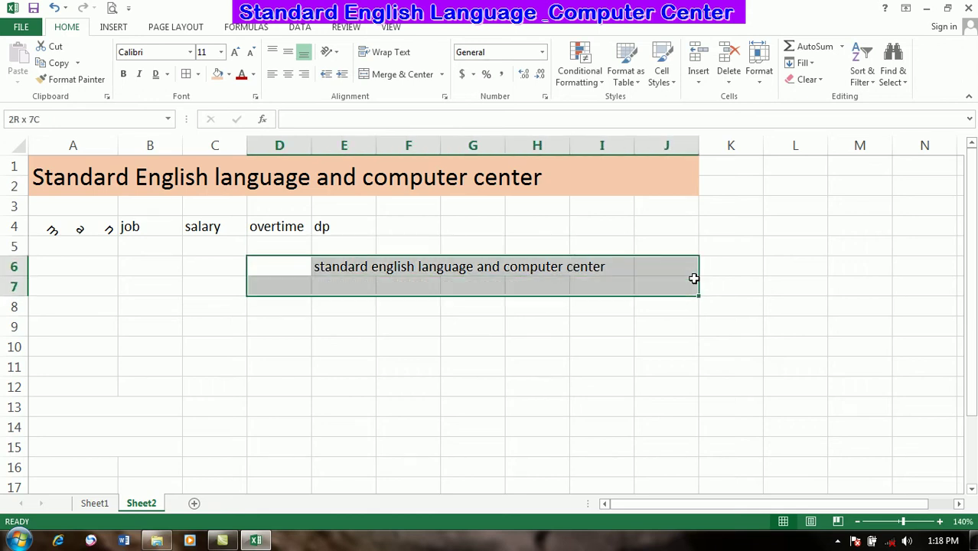
{"action": "left_click_drag", "start_coordinate": [213, 265], "coordinate": [693, 262]}
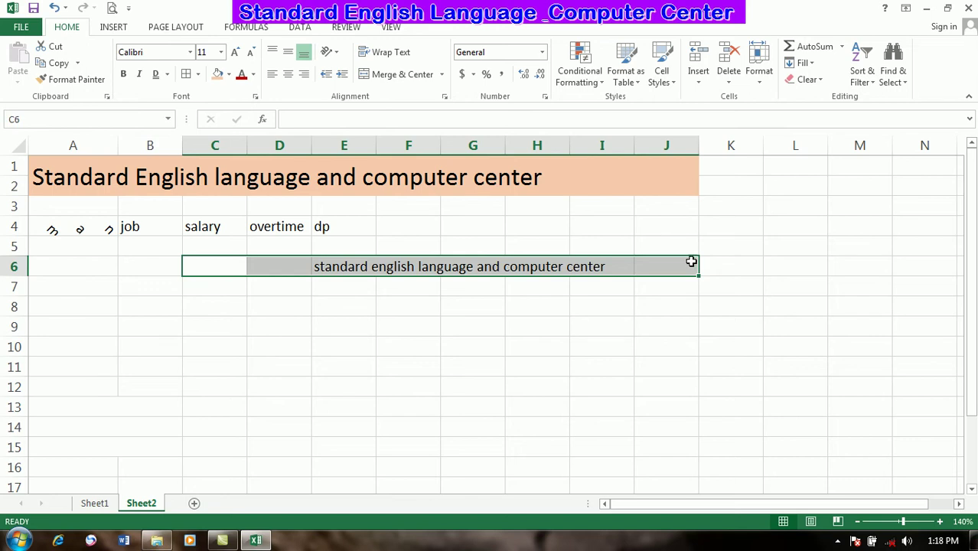
{"action": "left_click", "coordinate": [443, 93]}
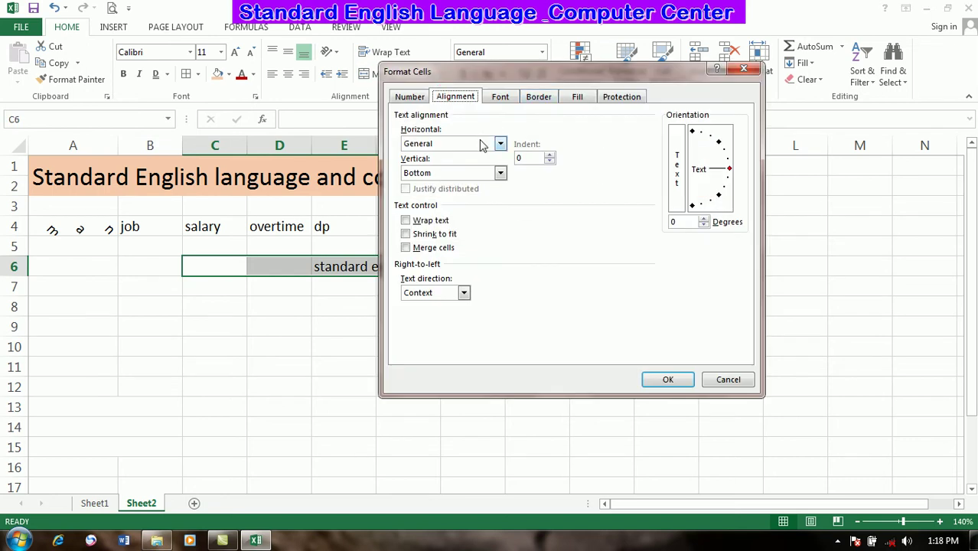
{"action": "left_click", "coordinate": [499, 144]}
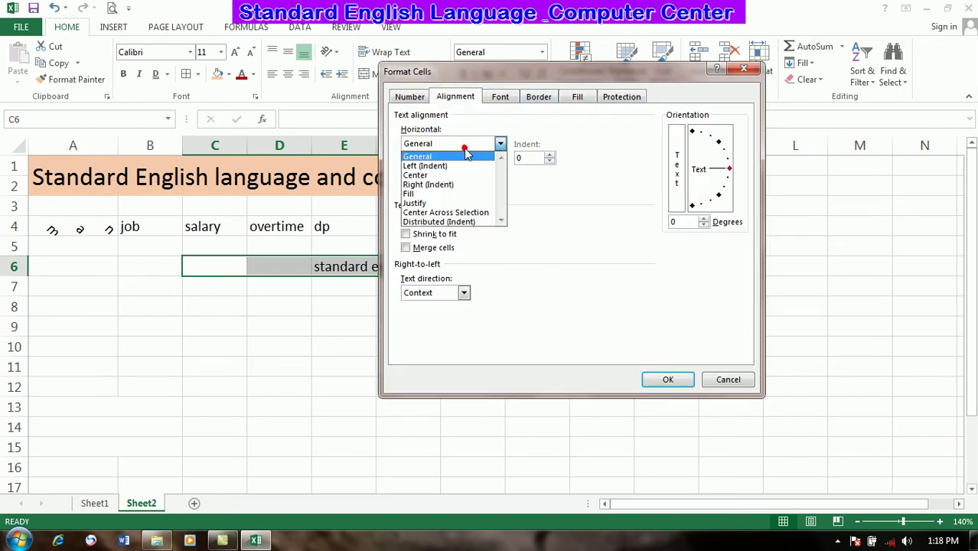
{"action": "left_click", "coordinate": [460, 213]}
{"action": "left_click", "coordinate": [666, 379]}
{"action": "left_click", "coordinate": [497, 267]}
{"action": "left_click", "coordinate": [554, 302]}
{"action": "left_click", "coordinate": [449, 266]}
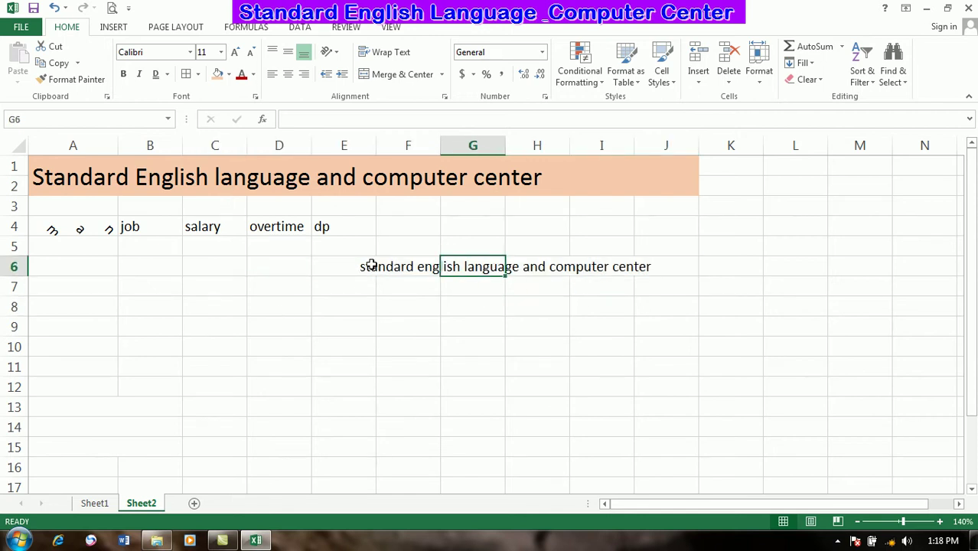
{"action": "left_click_drag", "start_coordinate": [299, 267], "coordinate": [744, 267]}
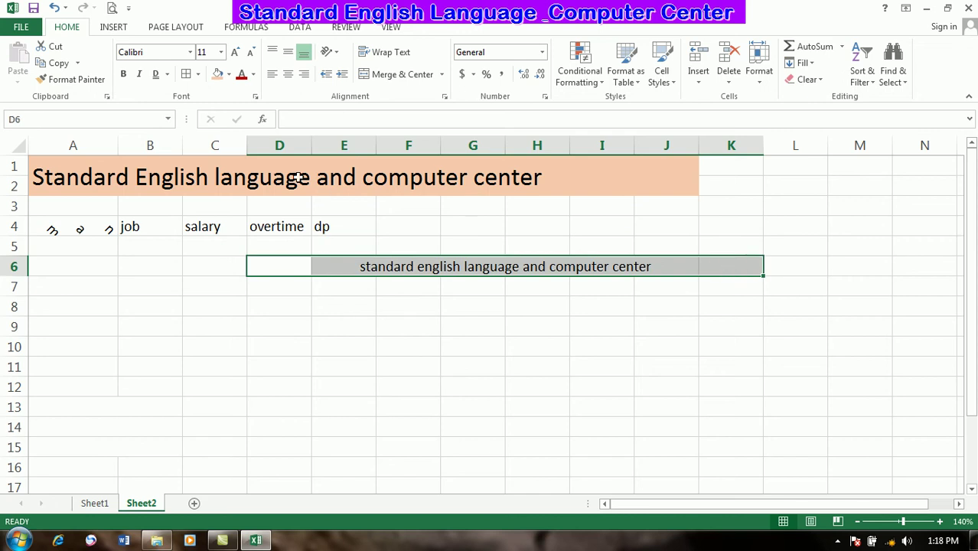
{"action": "left_click", "coordinate": [444, 100]}
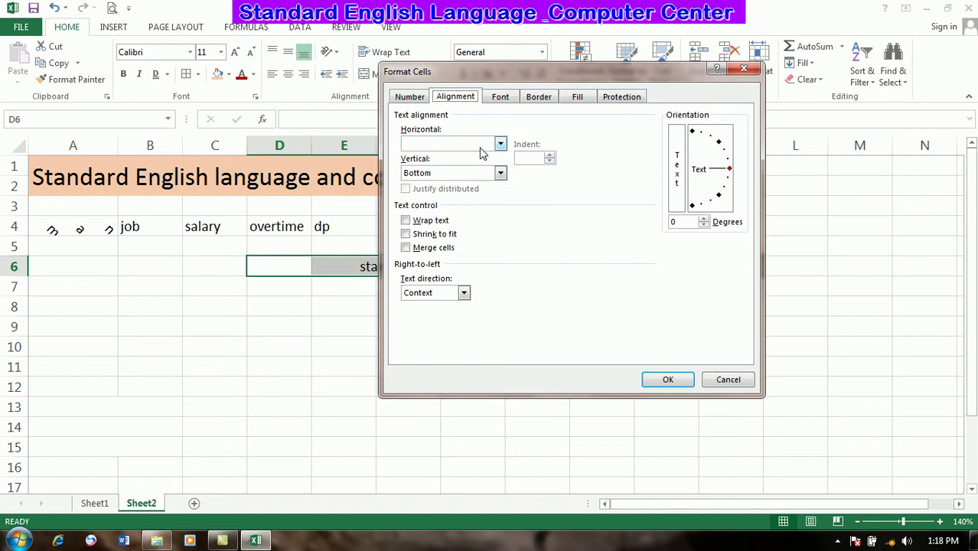
{"action": "left_click", "coordinate": [484, 146]}
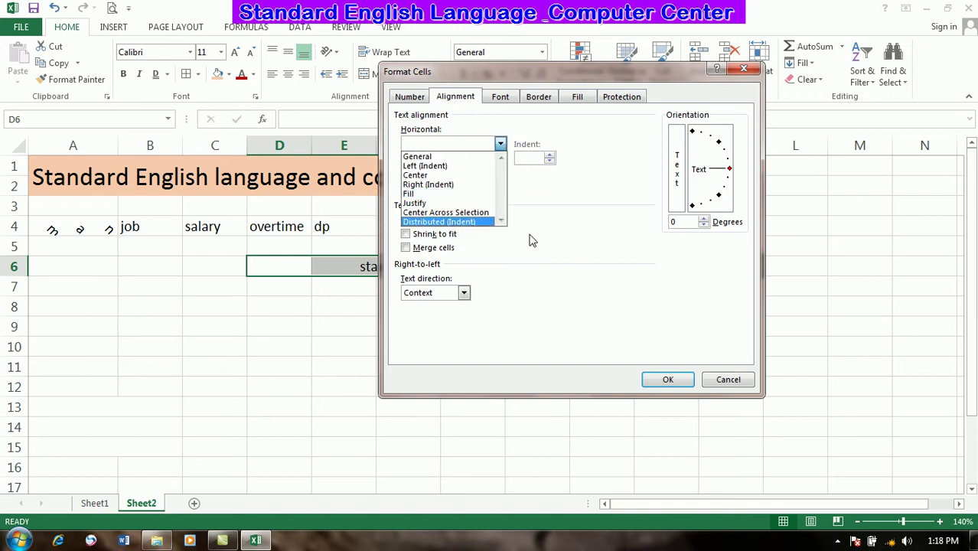
{"action": "left_click", "coordinate": [764, 335]}
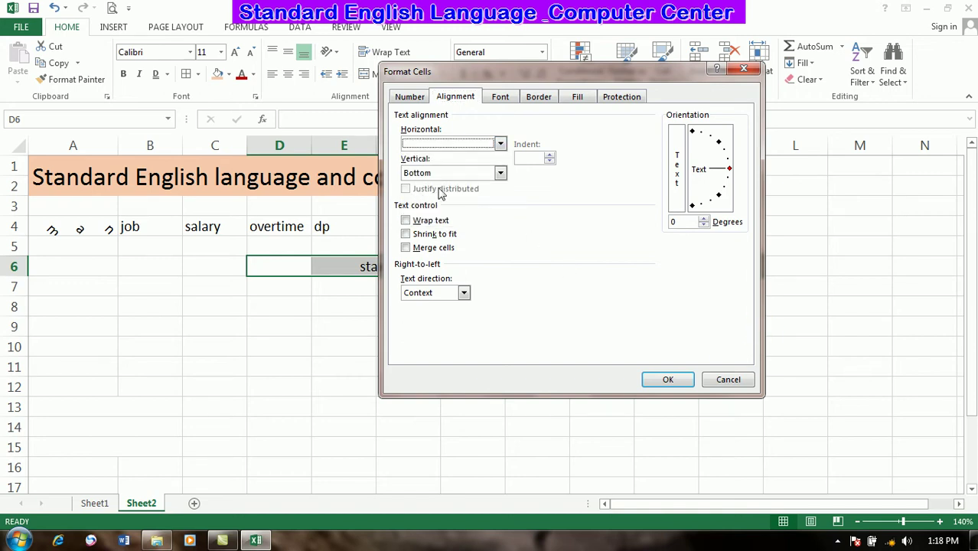
{"action": "left_click", "coordinate": [729, 379]}
{"action": "left_click", "coordinate": [400, 329]}
{"action": "left_click", "coordinate": [160, 326]}
Set the merged title's horizontal alignment to Distributed (Indent) with the Justify distributed option enabled.
{"action": "left_click", "coordinate": [358, 176]}
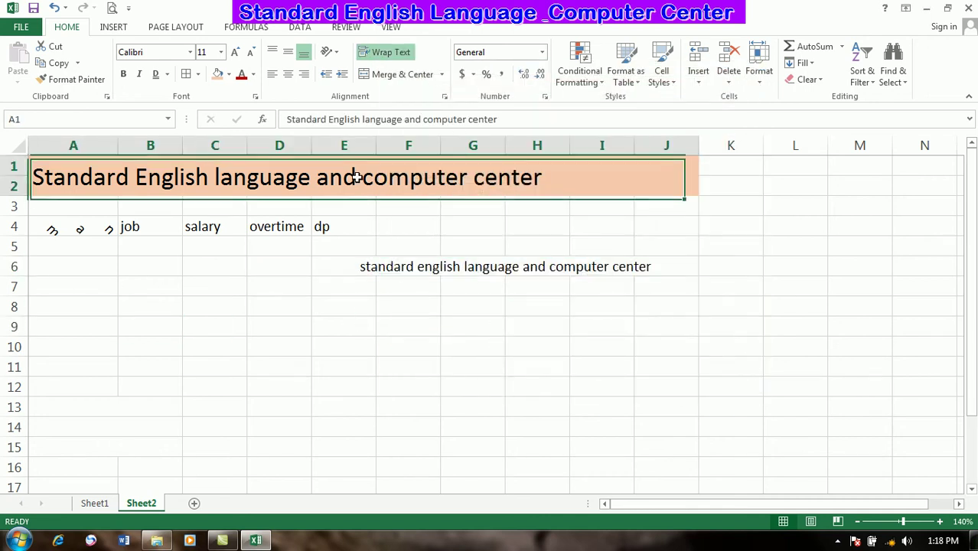
{"action": "left_click", "coordinate": [445, 96]}
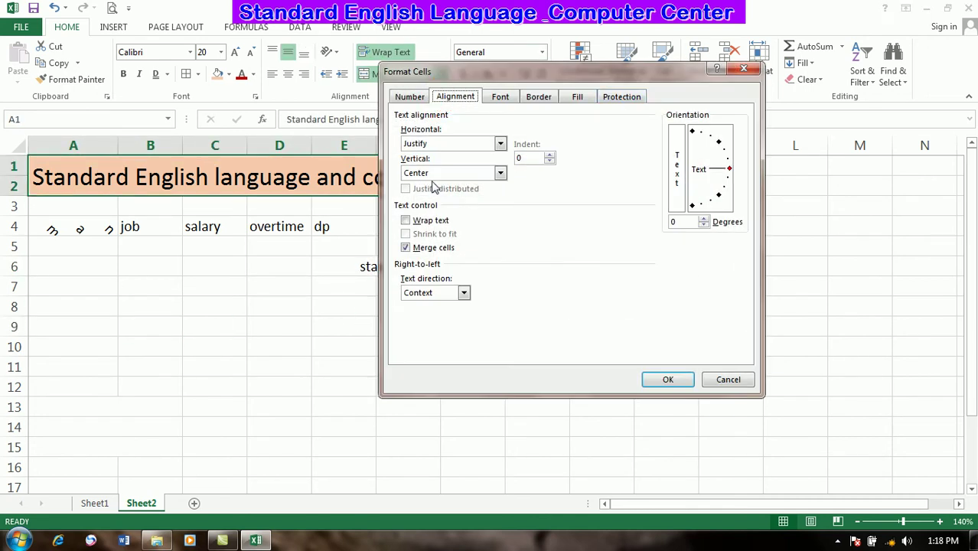
{"action": "left_click", "coordinate": [467, 146]}
{"action": "left_click", "coordinate": [435, 197]}
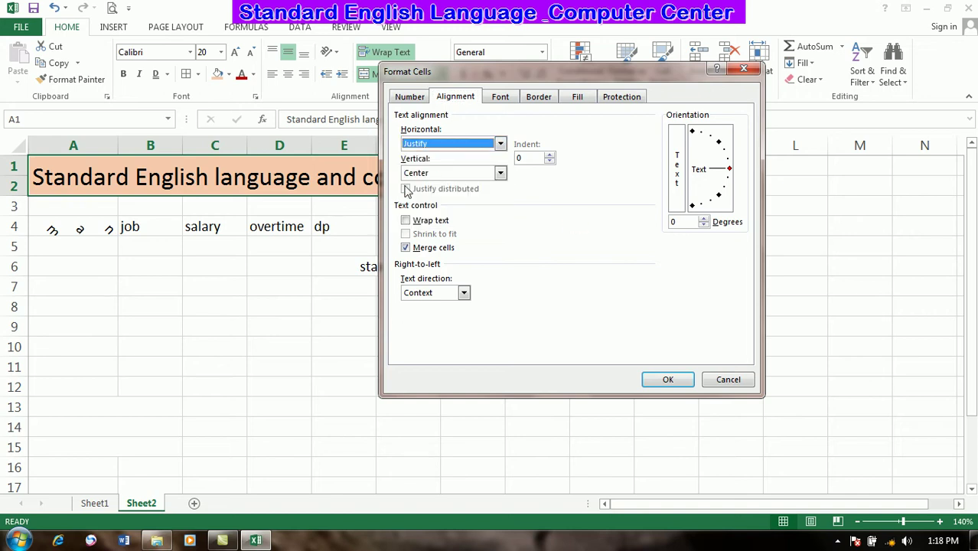
{"action": "left_click", "coordinate": [483, 146]}
{"action": "left_click", "coordinate": [460, 220]}
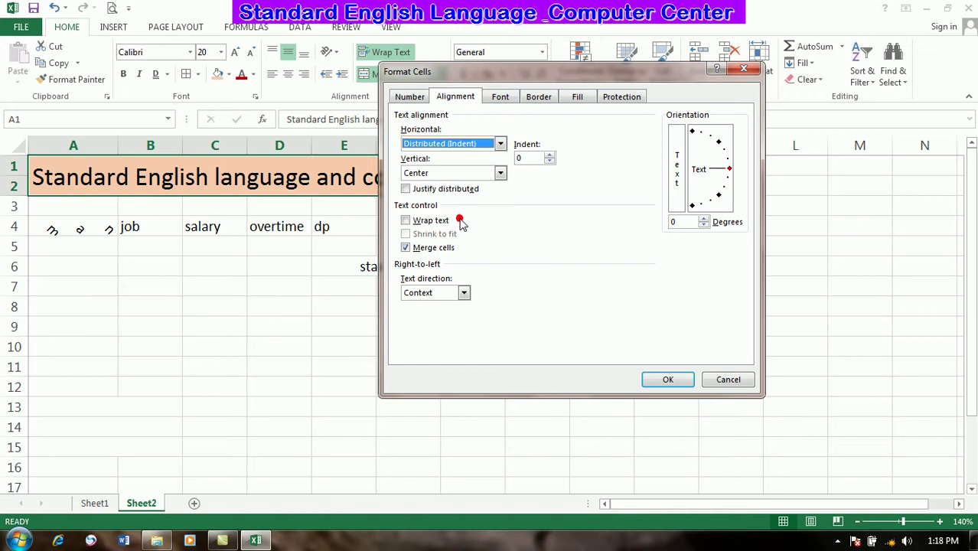
{"action": "left_click", "coordinate": [450, 191]}
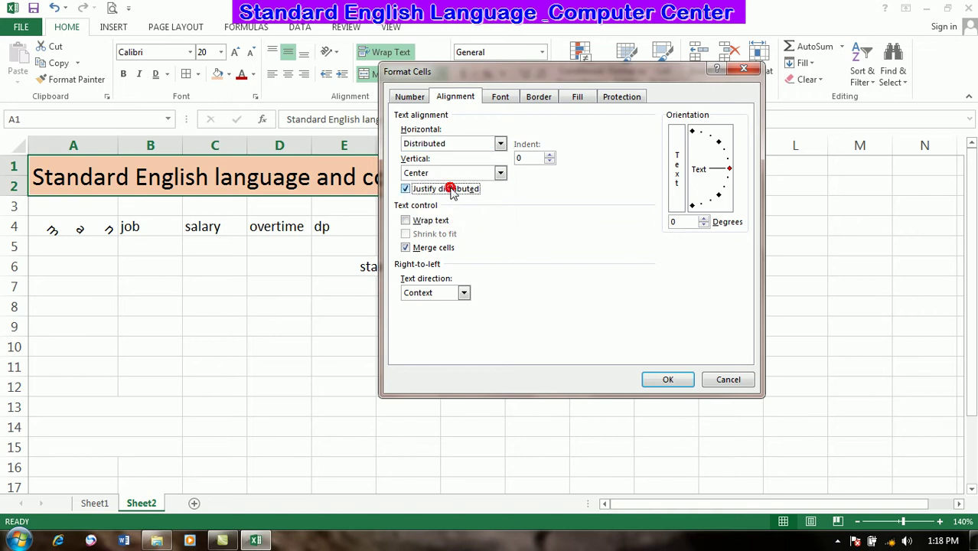
{"action": "left_click", "coordinate": [668, 381]}
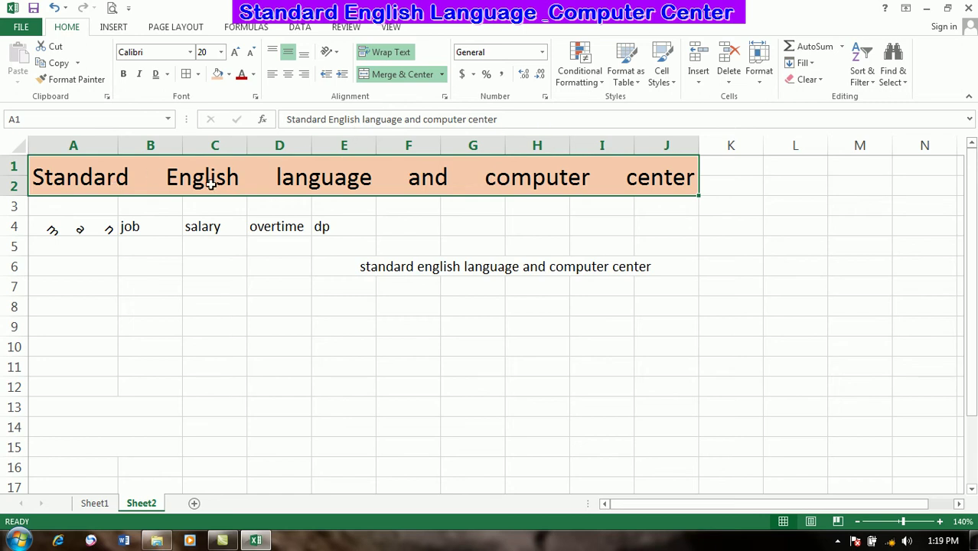
Examine the Justify distributed option and the available horizontal and vertical alignment choices for the merged title.
{"action": "left_click", "coordinate": [444, 96]}
{"action": "left_click", "coordinate": [442, 192]}
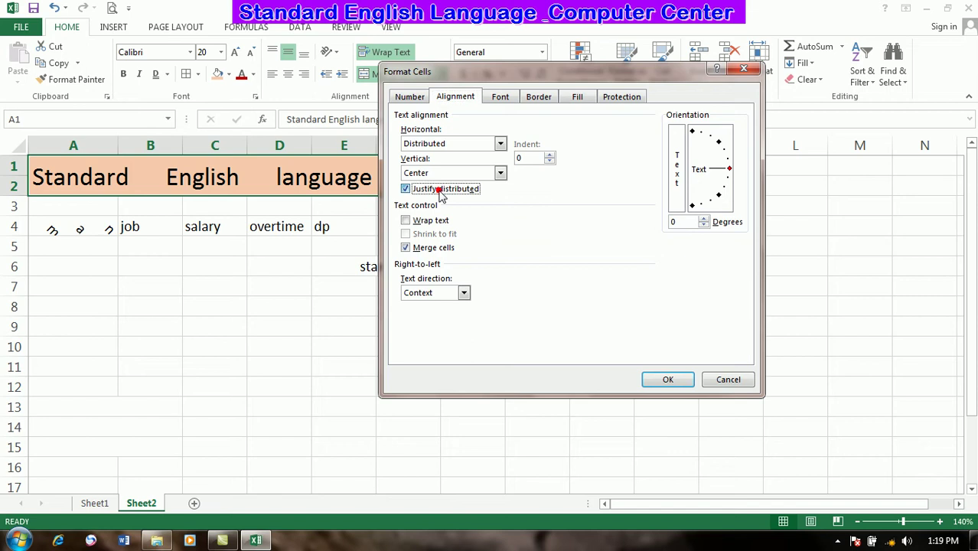
{"action": "left_click", "coordinate": [661, 376]}
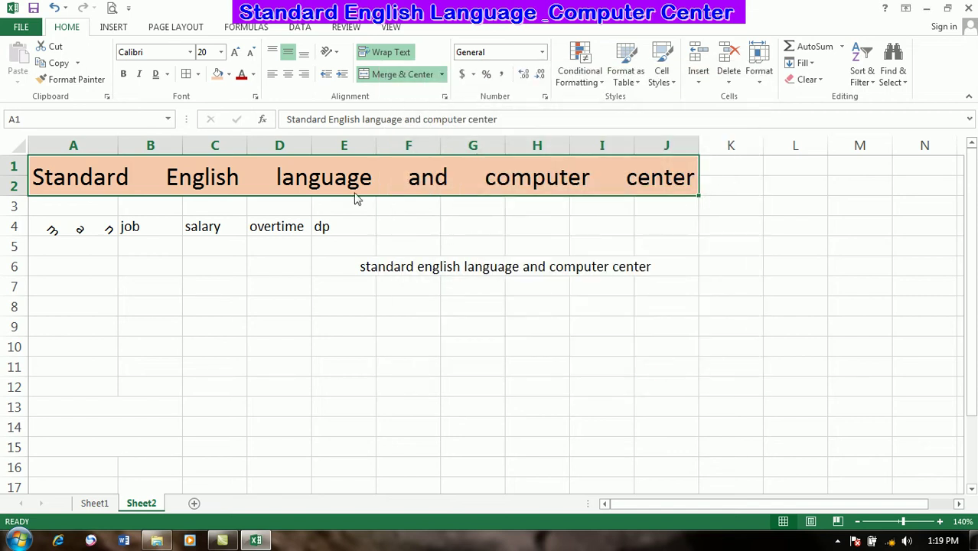
{"action": "left_click", "coordinate": [444, 96]}
{"action": "left_click", "coordinate": [441, 191]}
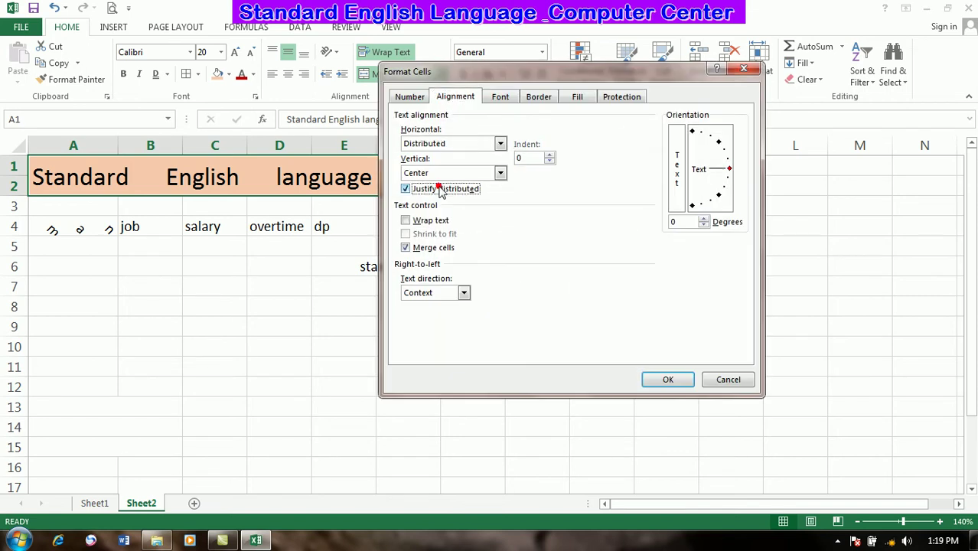
{"action": "left_click", "coordinate": [499, 144]}
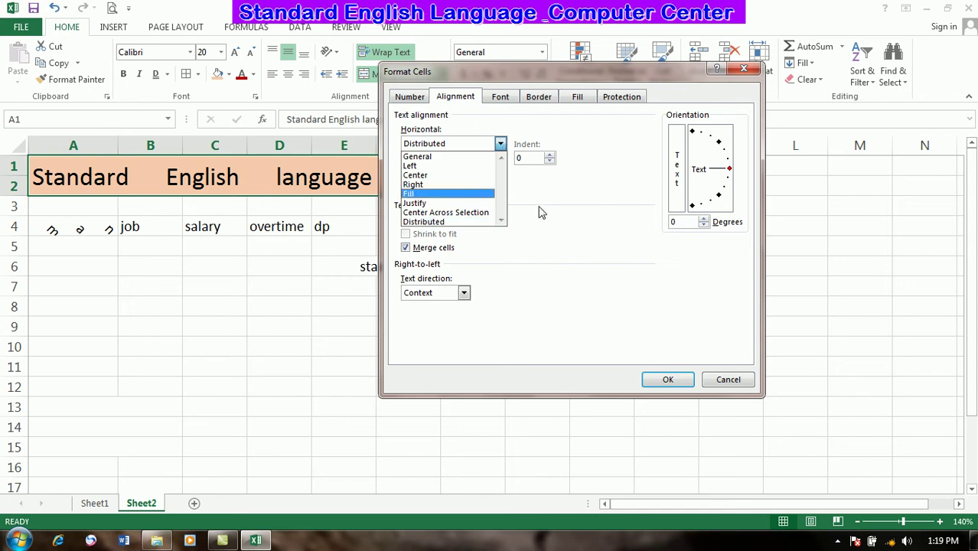
{"action": "left_click", "coordinate": [560, 223]}
{"action": "left_click", "coordinate": [458, 172]}
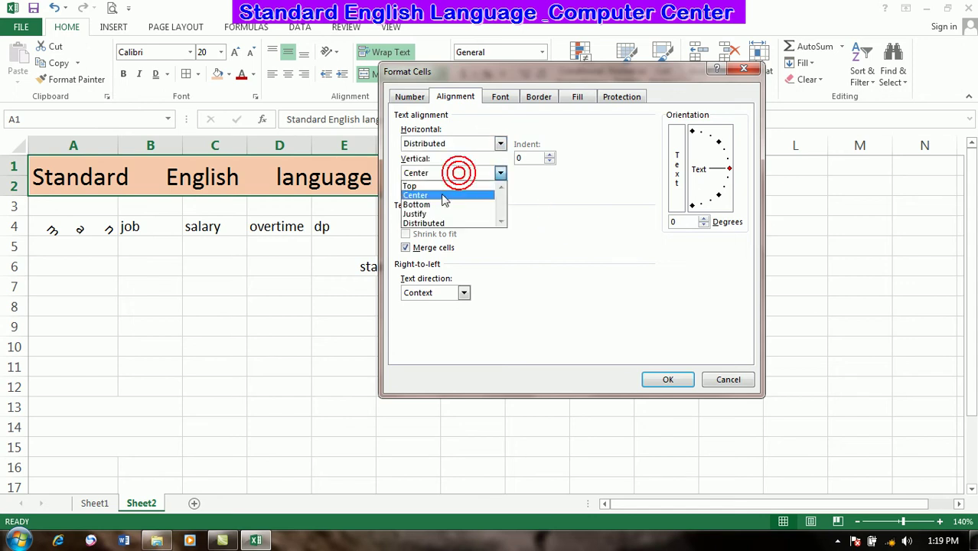
{"action": "left_click", "coordinate": [557, 237]}
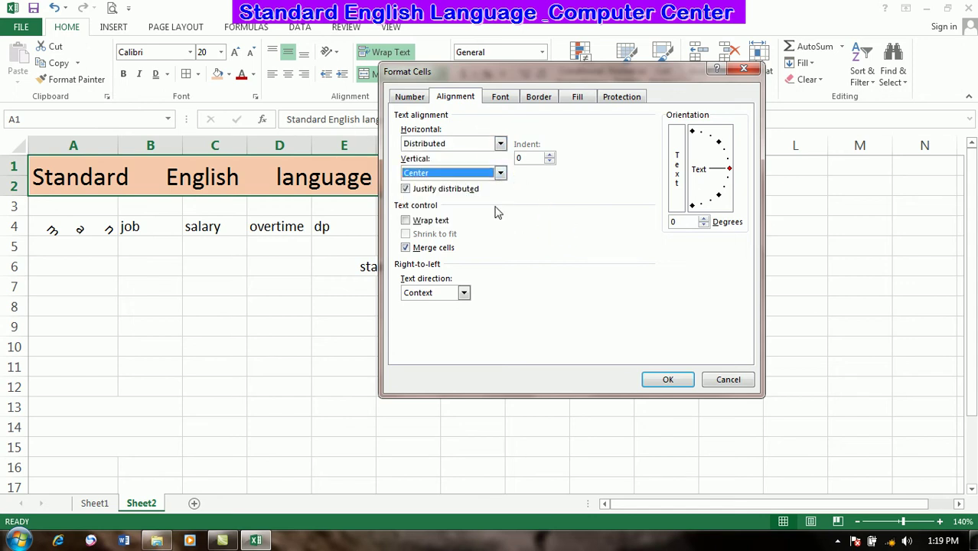
{"action": "left_click", "coordinate": [677, 378]}
Reduce the merged title's font size to 11.
{"action": "left_click", "coordinate": [248, 53]}
{"action": "left_click", "coordinate": [248, 55]}
{"action": "left_click", "coordinate": [248, 55]}
{"action": "left_click", "coordinate": [248, 55]}
{"action": "left_click", "coordinate": [248, 55]}
Set the merged title's vertical alignment to Bottom.
{"action": "left_click", "coordinate": [444, 99]}
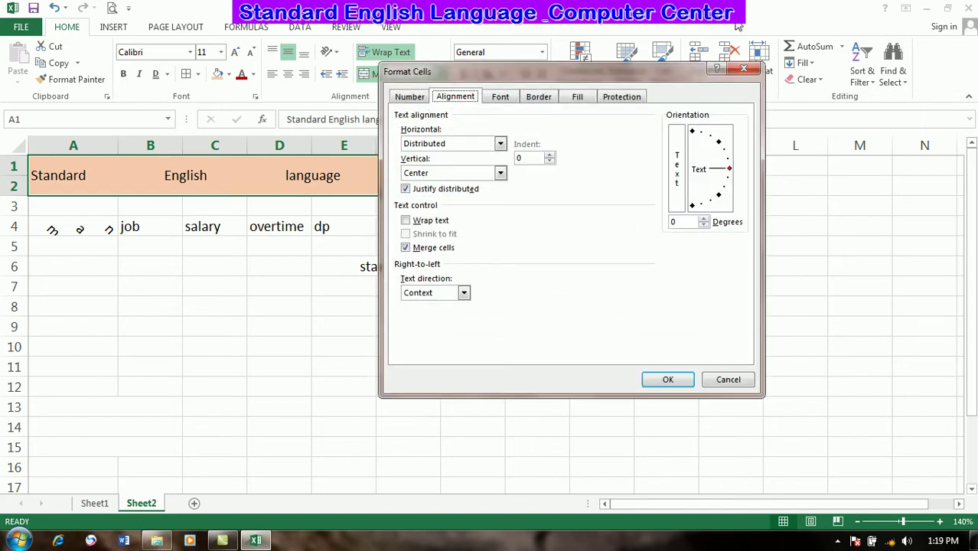
{"action": "left_click", "coordinate": [467, 173]}
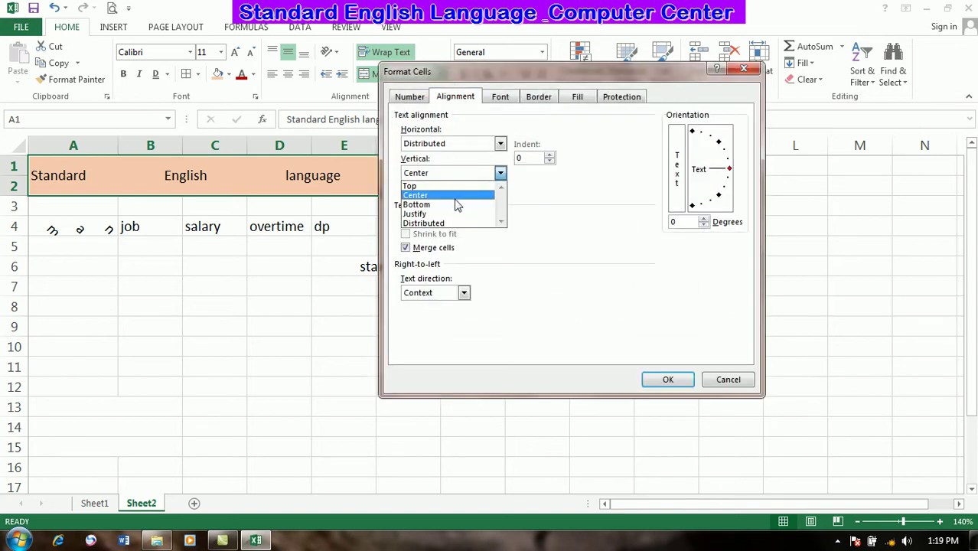
{"action": "left_click", "coordinate": [453, 203]}
{"action": "left_click", "coordinate": [667, 379]}
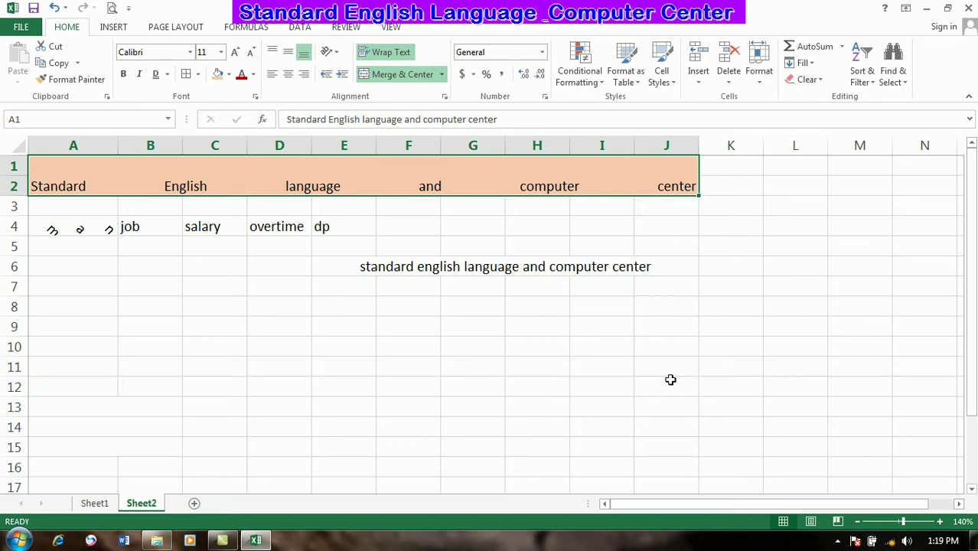
Set the merged title's vertical alignment to Top.
{"action": "left_click", "coordinate": [444, 99]}
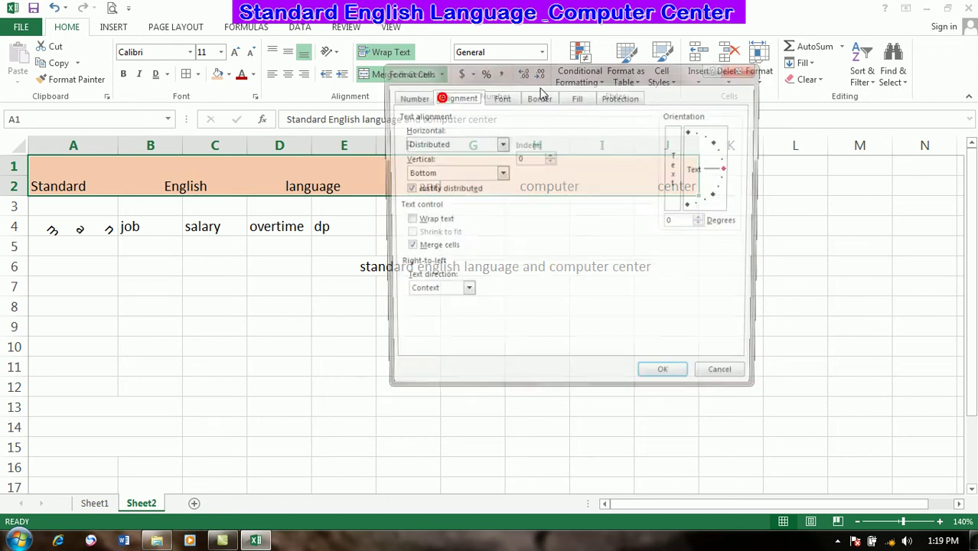
{"action": "left_click", "coordinate": [443, 173]}
{"action": "left_click", "coordinate": [438, 188]}
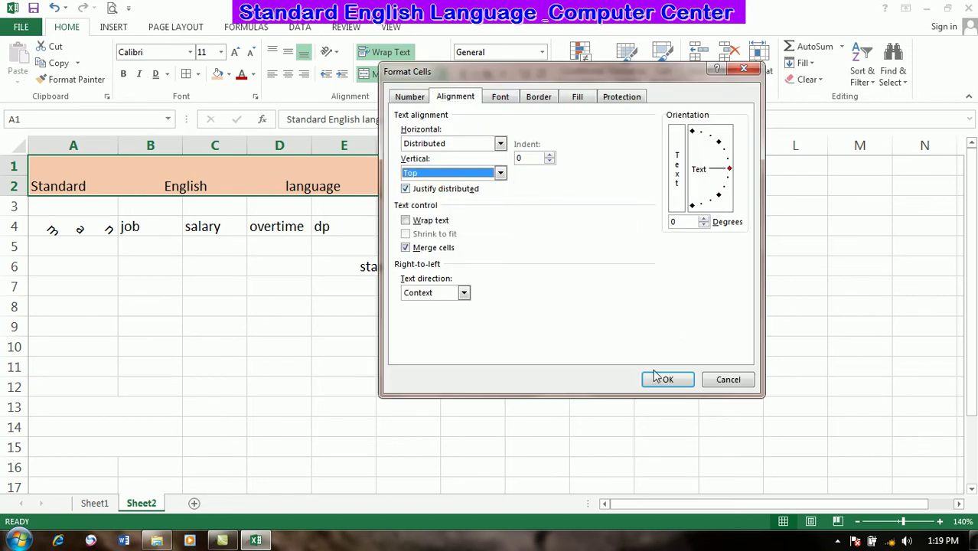
{"action": "left_click", "coordinate": [668, 379]}
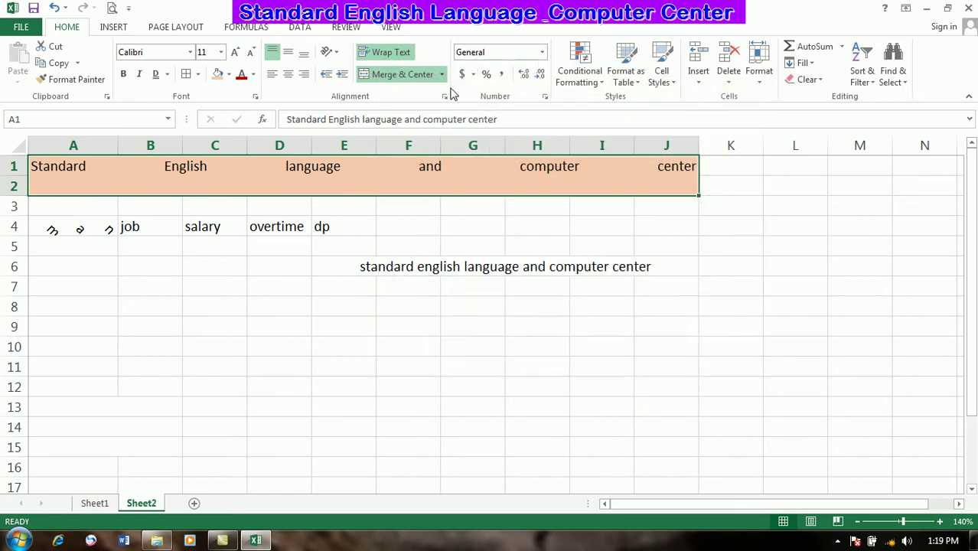
Set the merged title's vertical alignment to Center.
{"action": "left_click", "coordinate": [445, 97]}
{"action": "left_click", "coordinate": [437, 174]}
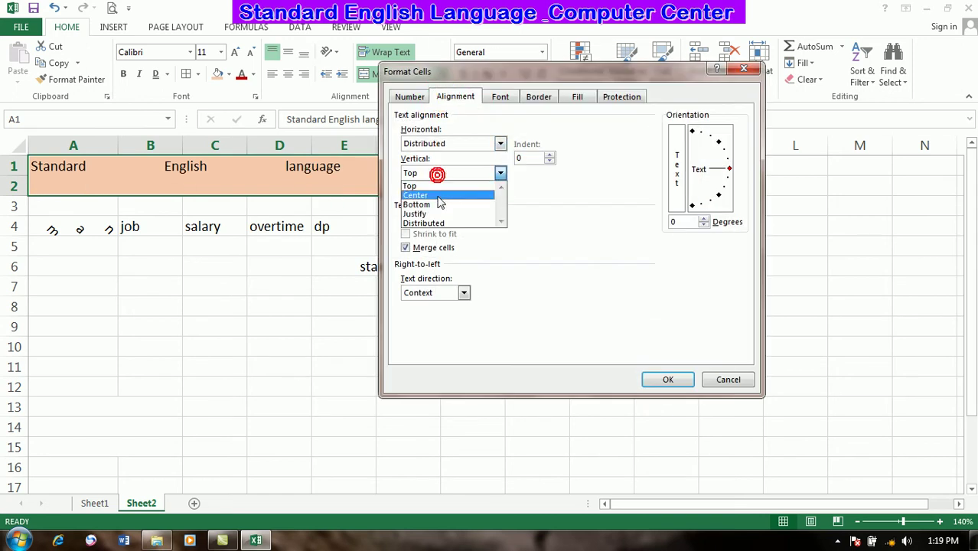
{"action": "left_click", "coordinate": [439, 196]}
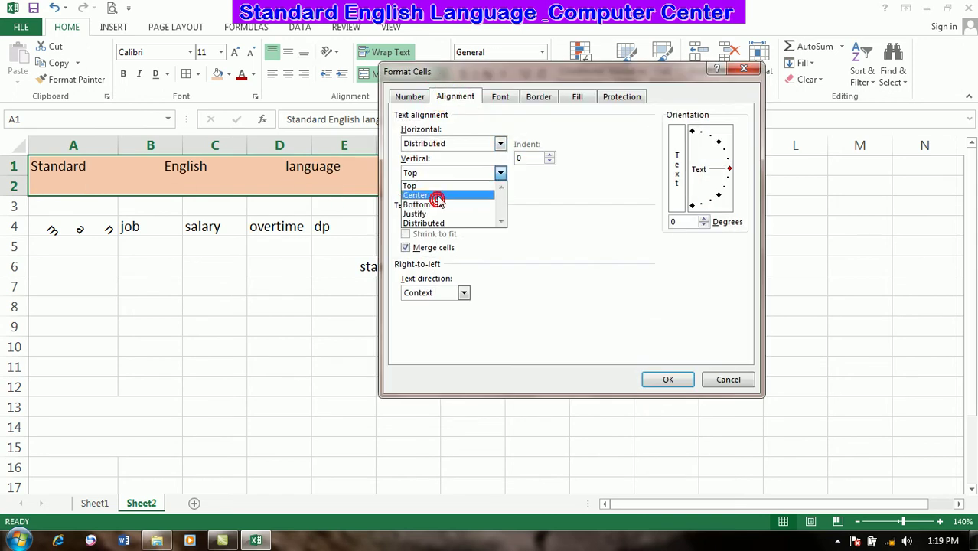
{"action": "left_click", "coordinate": [668, 379]}
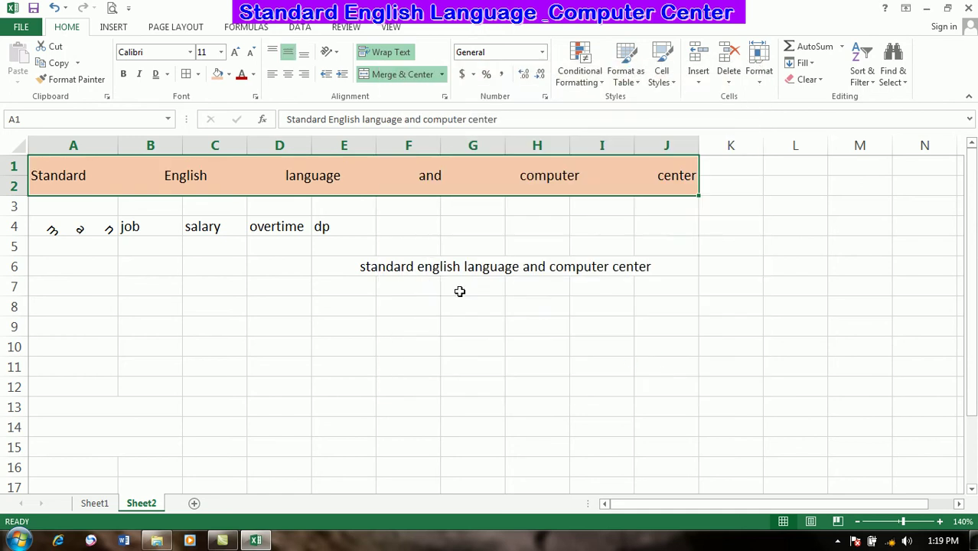
{"action": "left_click", "coordinate": [323, 270]}
{"action": "left_click", "coordinate": [445, 97]}
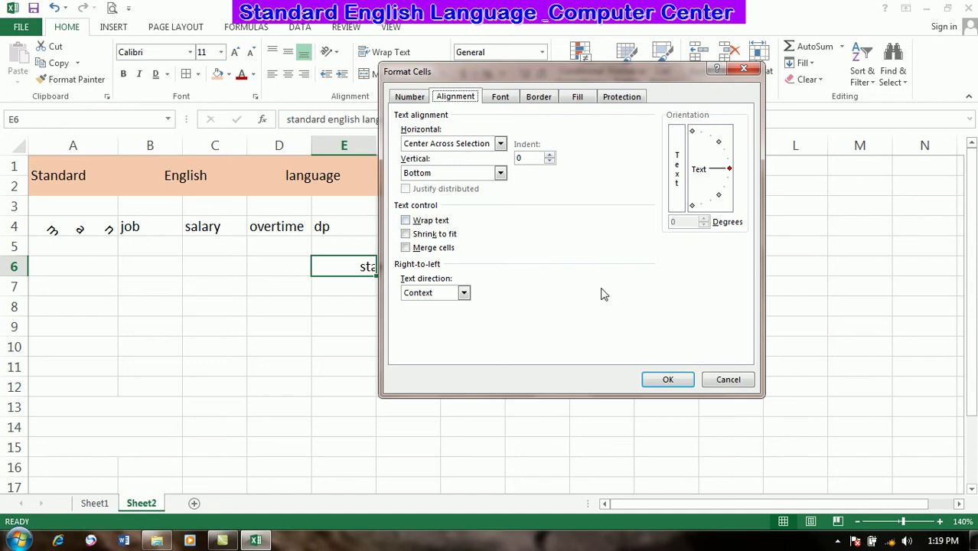
{"action": "left_click", "coordinate": [719, 381]}
Merge and center the empty range D9:F14 and enter a long unbroken run of the letter a in it.
{"action": "left_click", "coordinate": [356, 332]}
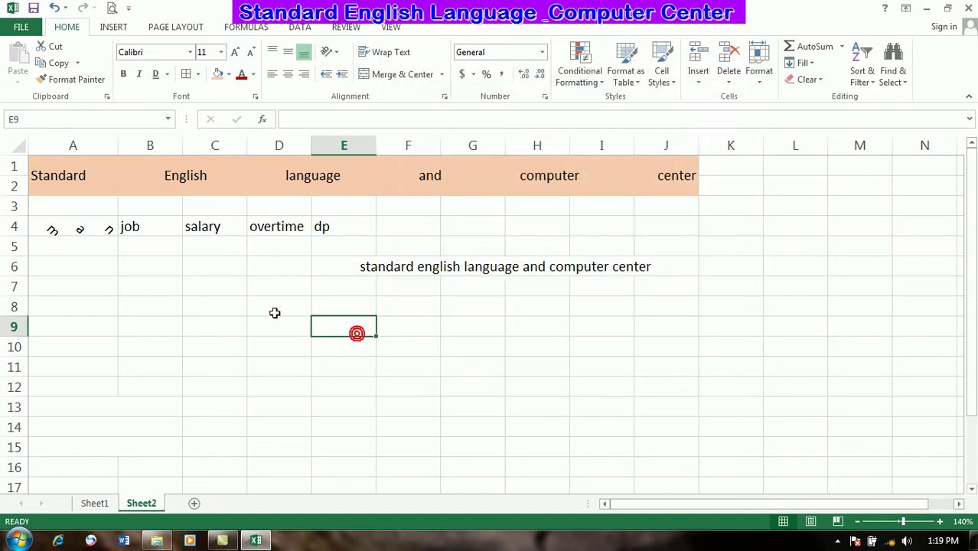
{"action": "left_click_drag", "start_coordinate": [284, 322], "coordinate": [423, 433]}
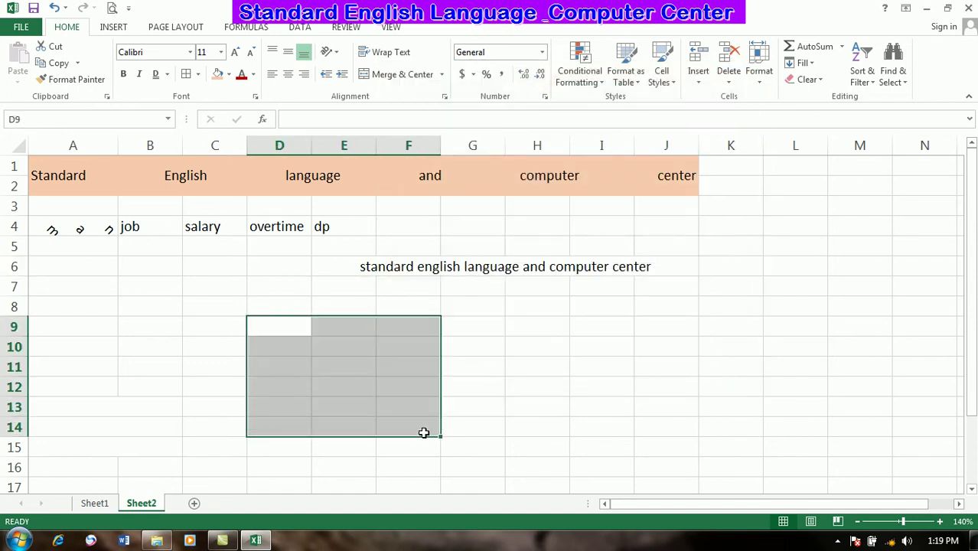
{"action": "left_click", "coordinate": [376, 76]}
{"action": "type", "text": "a"}
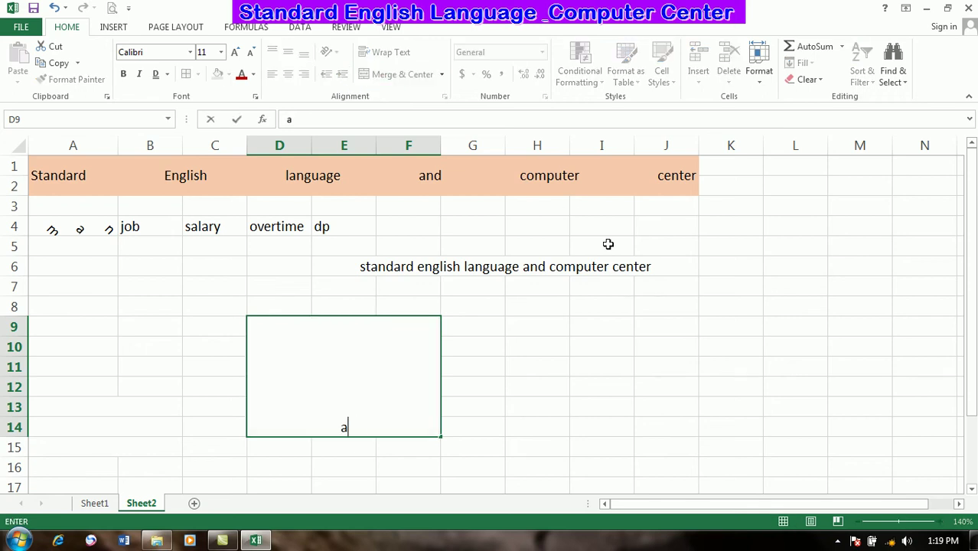
{"action": "type", "text": "aaaaaaaaaaaaaaaaaaaaaaaaaaaaaaaaaaaaaaaaaaaaaa"}
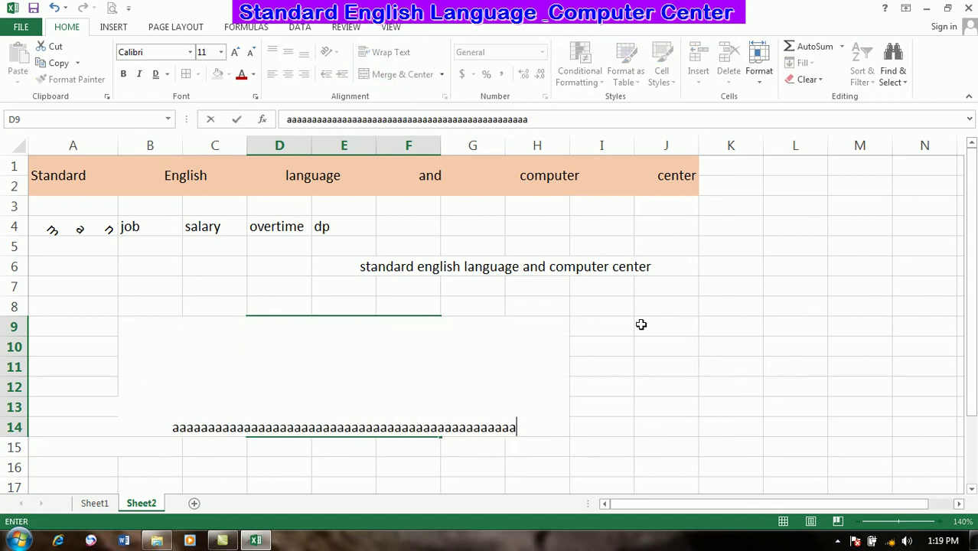
{"action": "left_click", "coordinate": [636, 363]}
Enable Wrap text for the merged block D9:F14 and replace its content with a longer run of the letter a.
{"action": "left_click", "coordinate": [357, 346]}
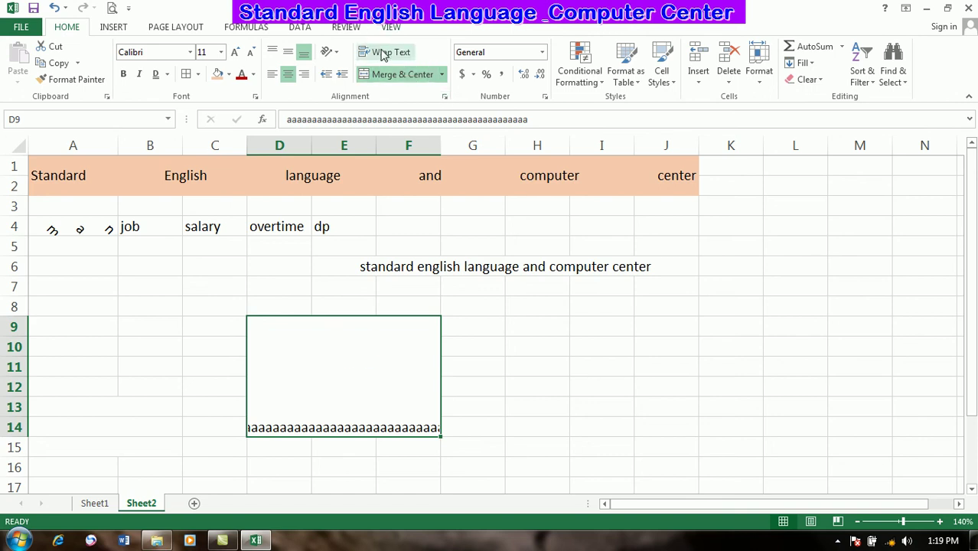
{"action": "left_click", "coordinate": [446, 97]}
{"action": "left_click", "coordinate": [417, 220]}
{"action": "left_click", "coordinate": [666, 378]}
{"action": "type", "text": "aaaaaaaaaaaaaaaaaaaaaaaaaaaaaaaaaaaaaaaaaaaaaaaaaaaaaaaaaaaaaaaaa"}
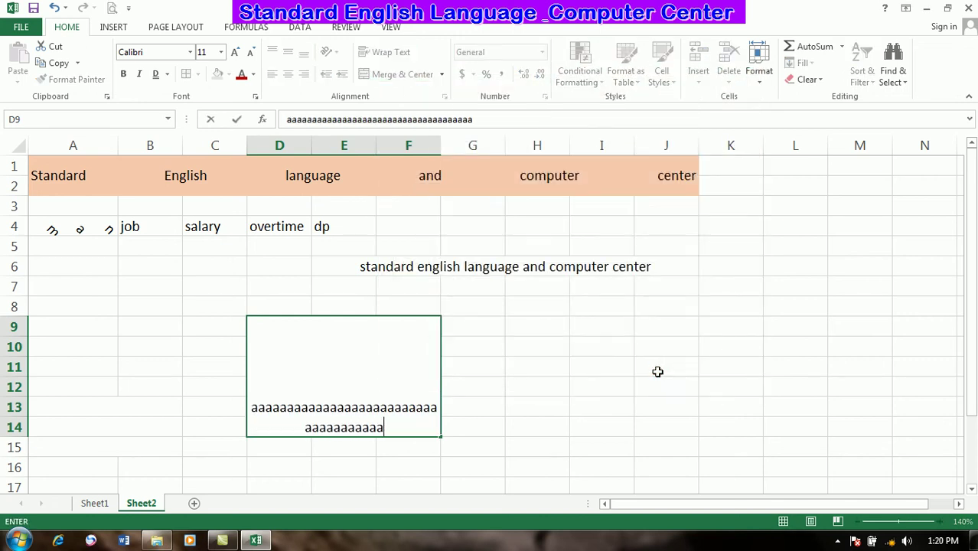
{"action": "left_click", "coordinate": [649, 417]}
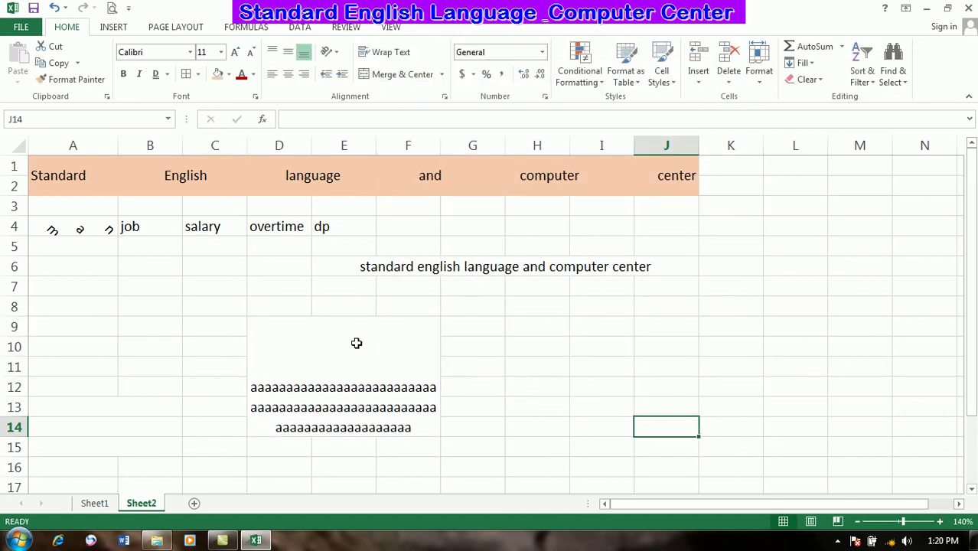
{"action": "left_click", "coordinate": [354, 343]}
{"action": "left_click", "coordinate": [445, 97]}
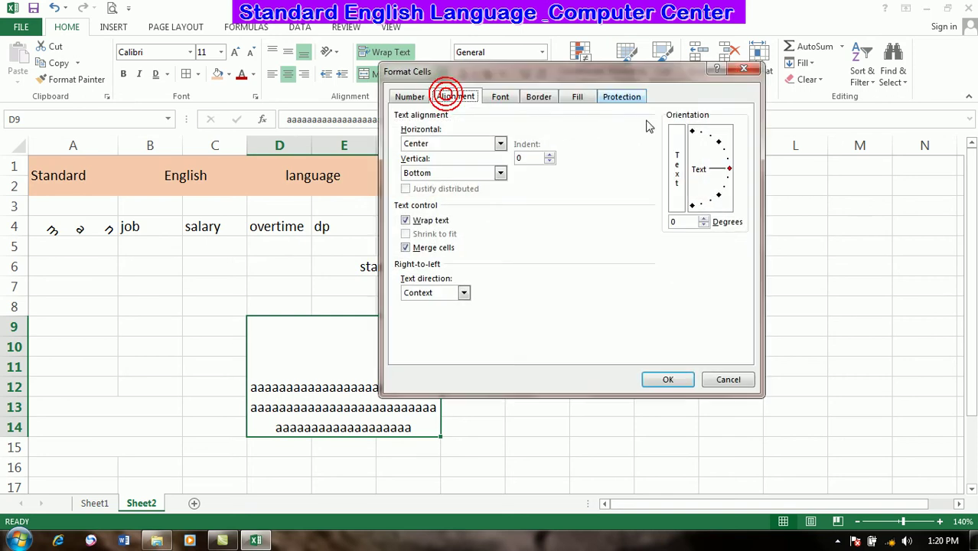
{"action": "left_click", "coordinate": [719, 377]}
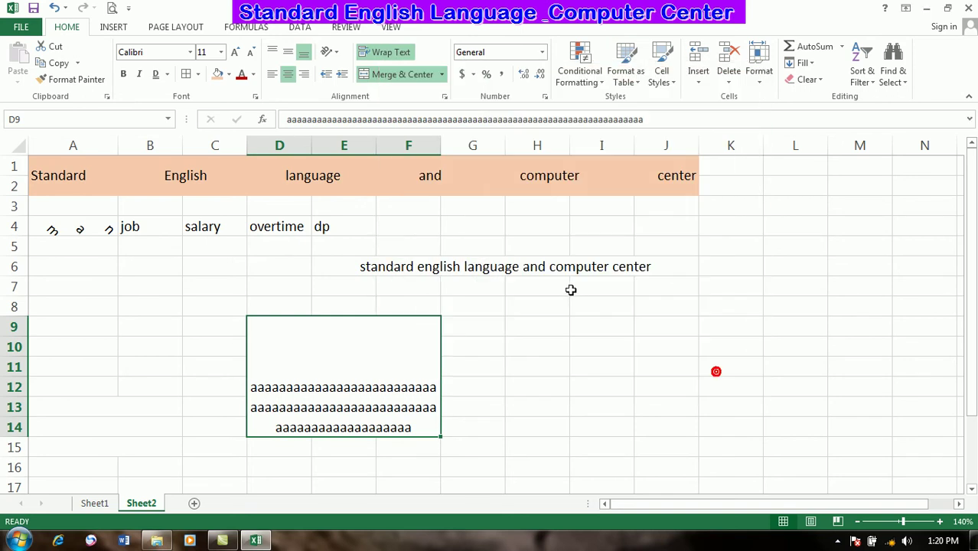
Enter the sample text "hello dear how are" in cell H8.
{"action": "left_click", "coordinate": [546, 300]}
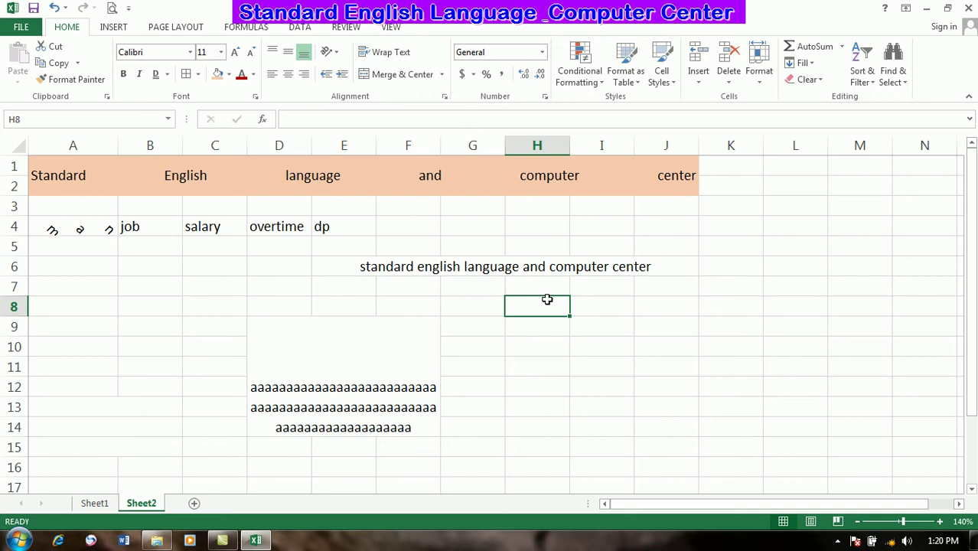
{"action": "type", "text": "shello dear ow"}
{"action": "key", "text": "BackSpace"}
{"action": "key", "text": "BackSpace"}
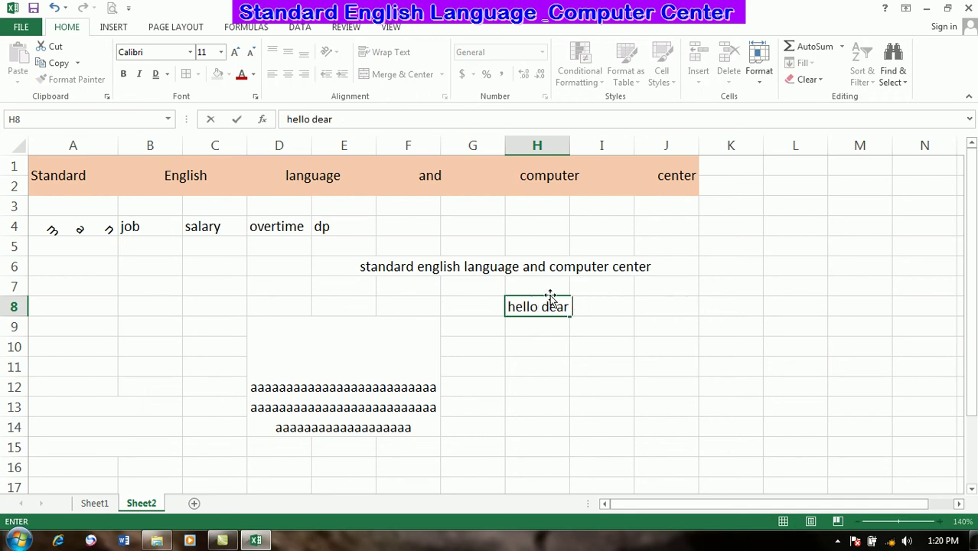
{"action": "type", "text": "how are"}
{"action": "key", "text": "Return"}
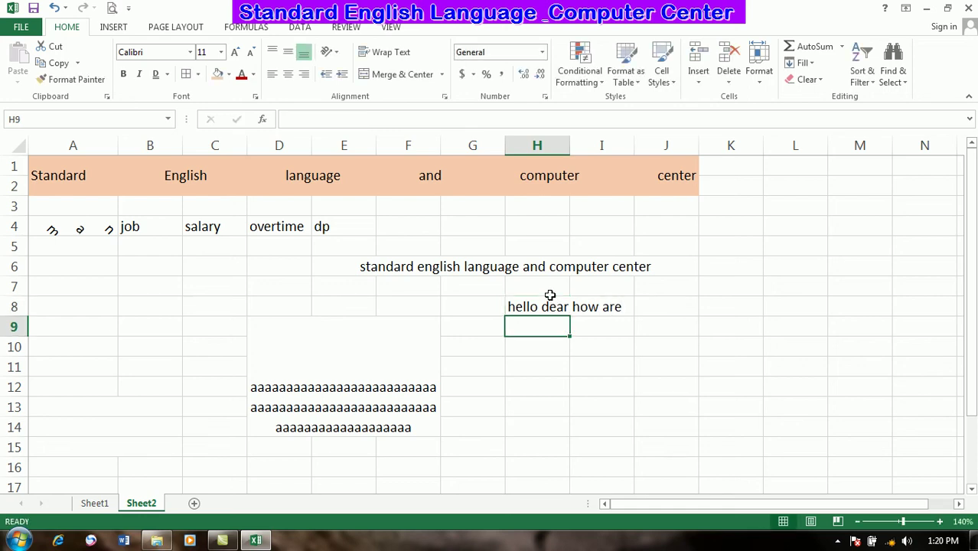
Enable Shrink to fit for the sample text in cell H8.
{"action": "left_click", "coordinate": [551, 306]}
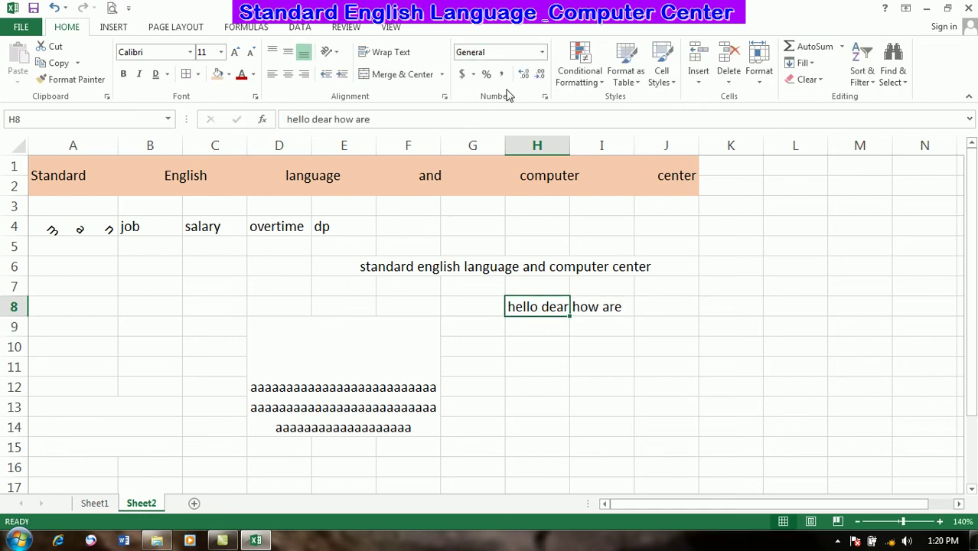
{"action": "left_click", "coordinate": [445, 100]}
{"action": "left_click", "coordinate": [435, 235]}
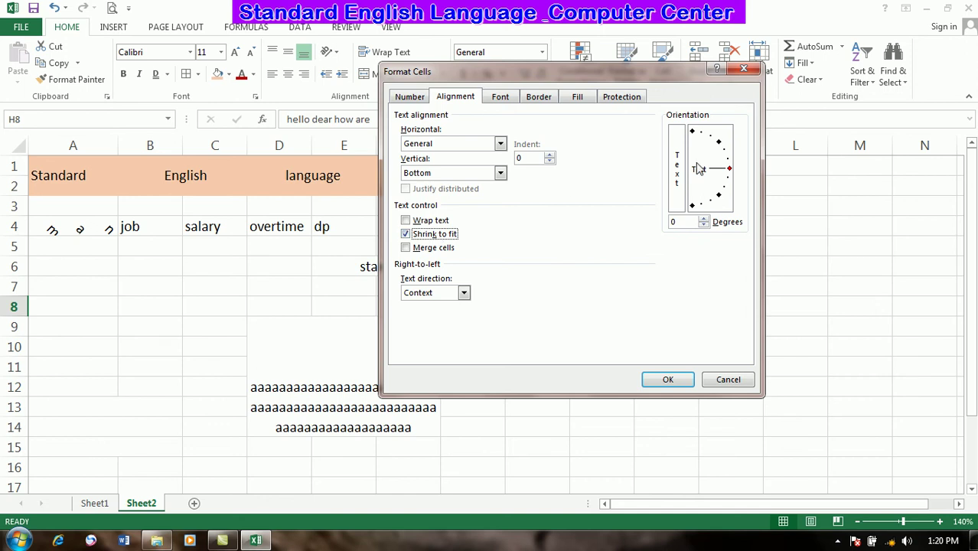
{"action": "left_click", "coordinate": [669, 380]}
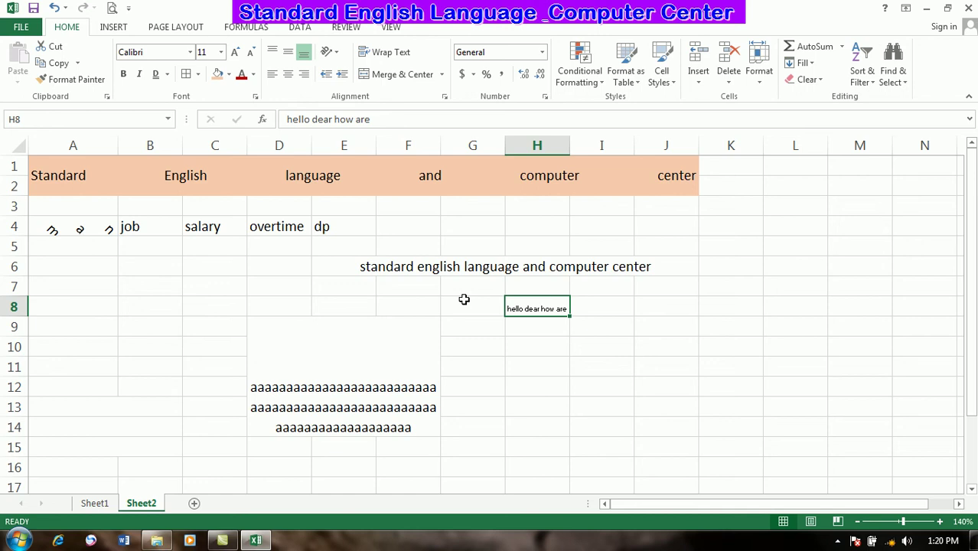
Delete the sample text from cell H8 and disable Shrink to fit for that cell.
{"action": "key", "text": "Delete"}
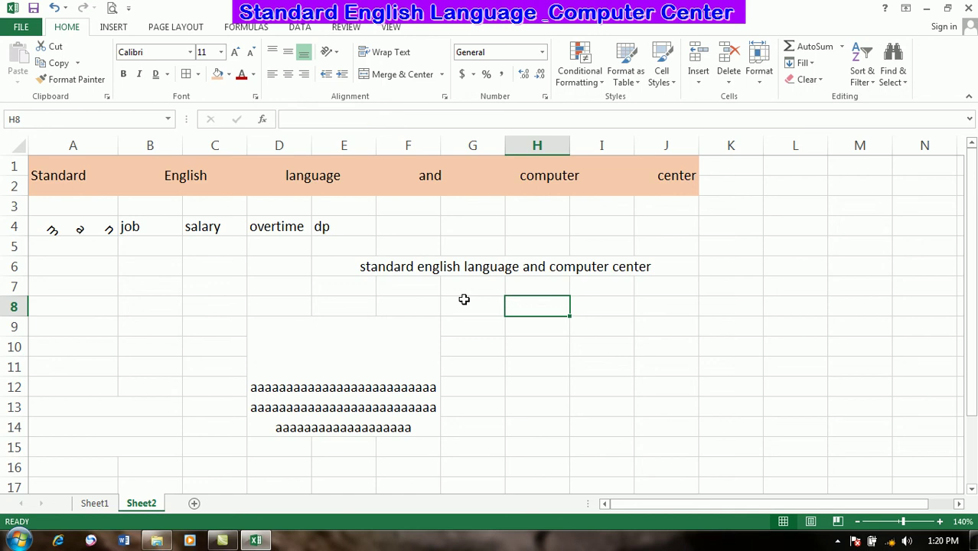
{"action": "left_click", "coordinate": [445, 98]}
{"action": "left_click", "coordinate": [430, 236]}
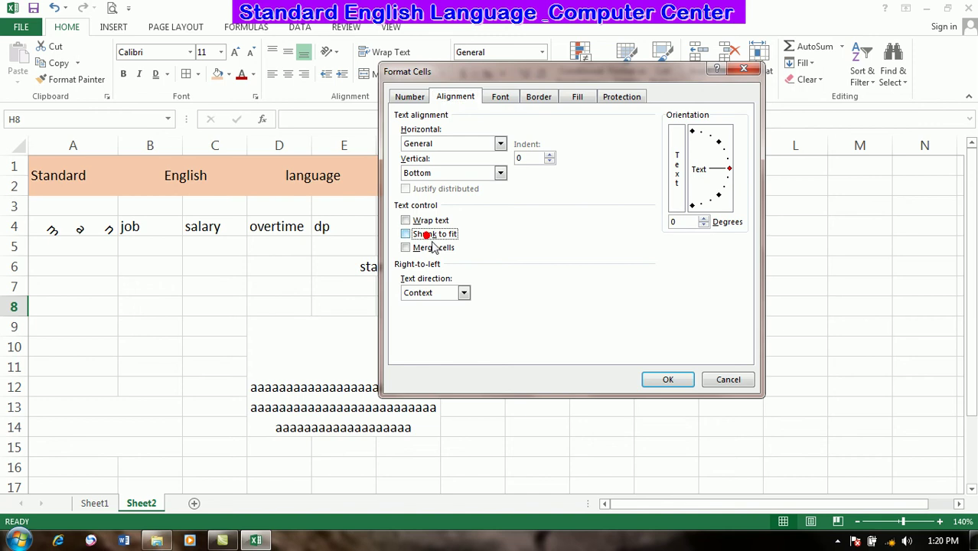
{"action": "left_click", "coordinate": [678, 383]}
Unmerge the block D9:F14 that holds the run of letters.
{"action": "left_click", "coordinate": [347, 352]}
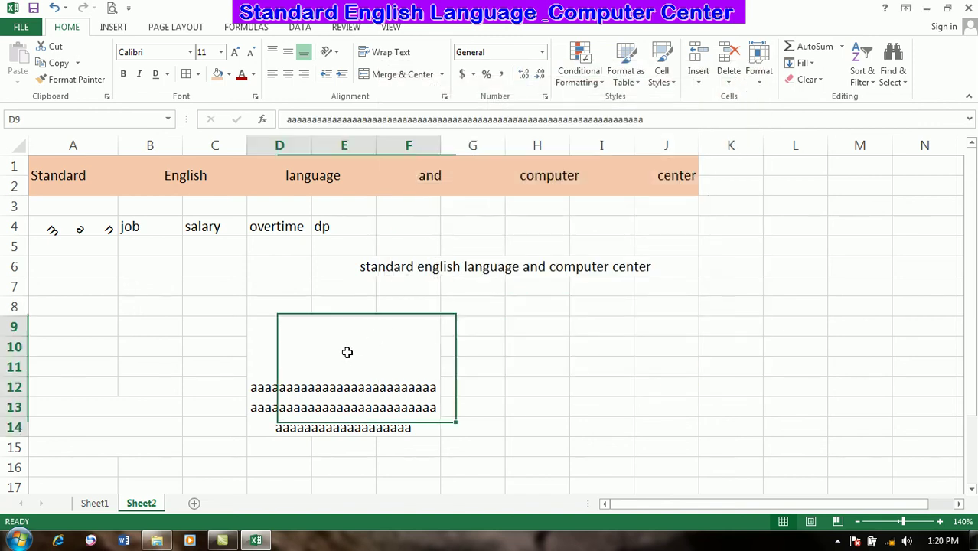
{"action": "left_click", "coordinate": [403, 74]}
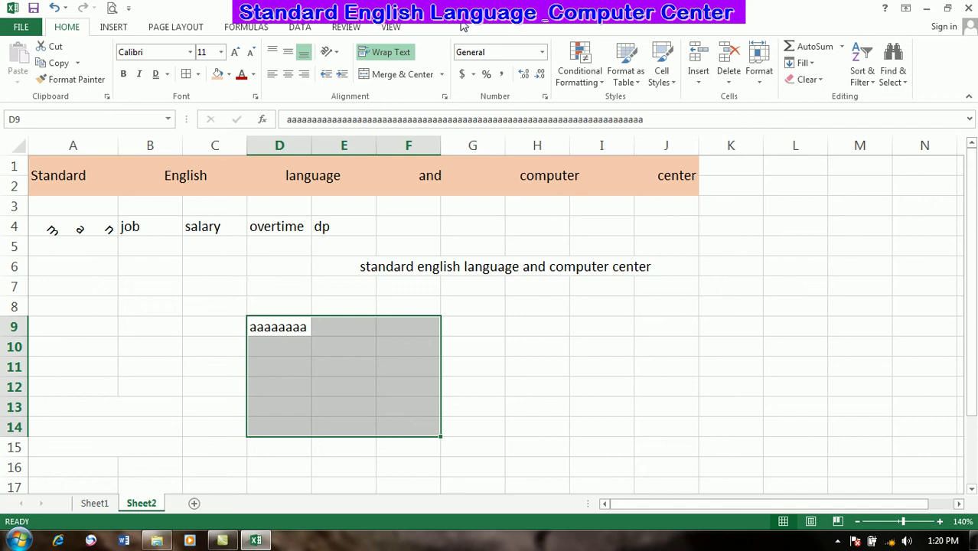
{"action": "left_click", "coordinate": [441, 74]}
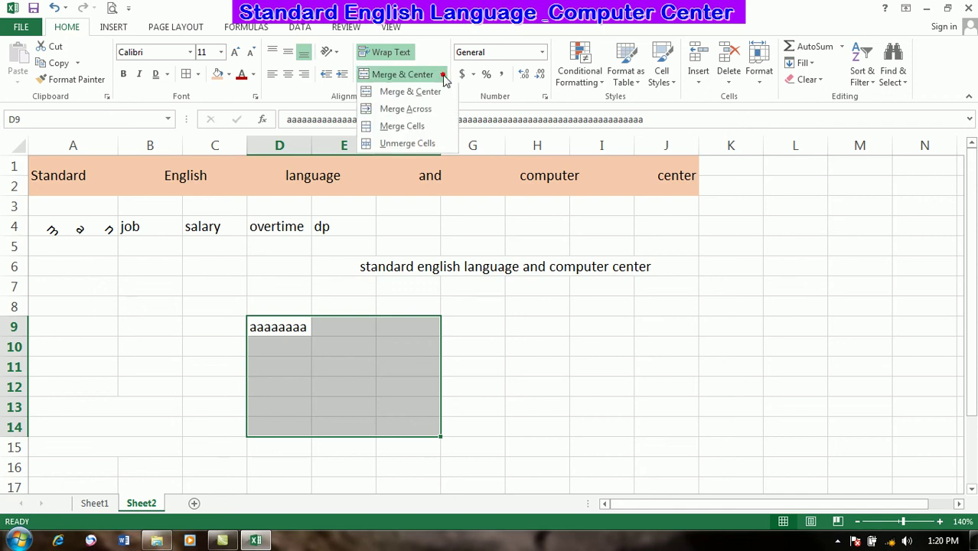
{"action": "left_click", "coordinate": [409, 144]}
Enable Merge cells and disable Wrap text for the range D9:F14.
{"action": "left_click", "coordinate": [444, 97]}
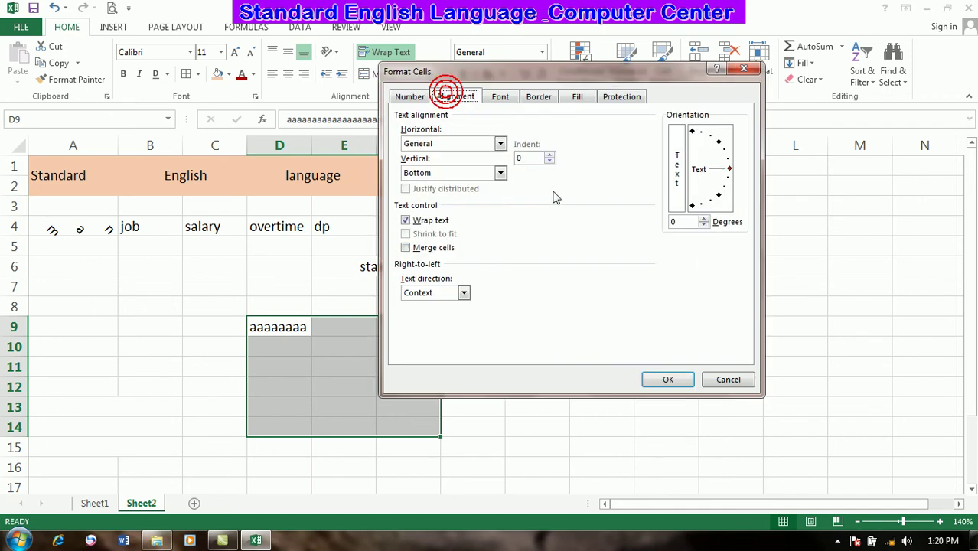
{"action": "left_click", "coordinate": [430, 247]}
{"action": "left_click", "coordinate": [438, 219]}
{"action": "left_click", "coordinate": [663, 380]}
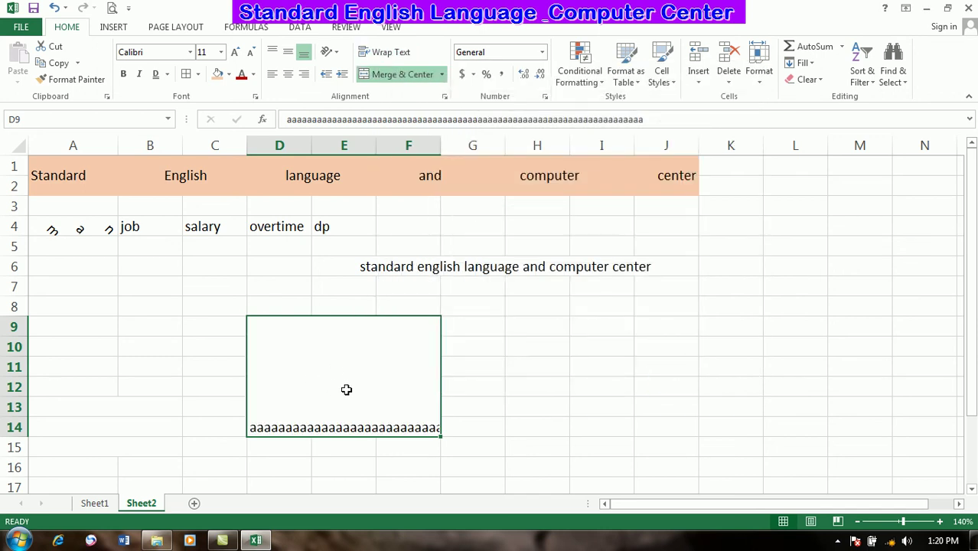
Examine the Text direction choices and orientation settings for the merged block D9:F14.
{"action": "left_click", "coordinate": [448, 98]}
{"action": "left_click", "coordinate": [442, 294]}
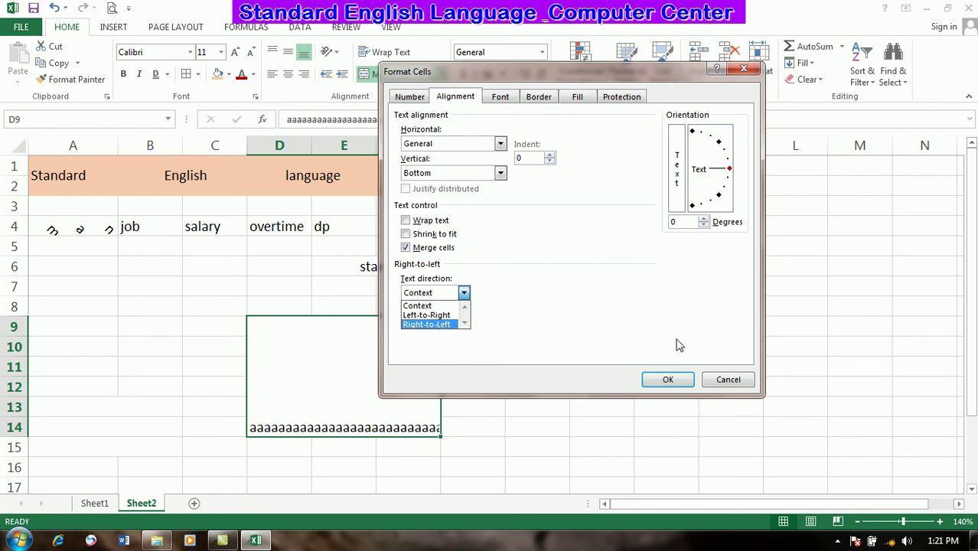
{"action": "left_click", "coordinate": [727, 313]}
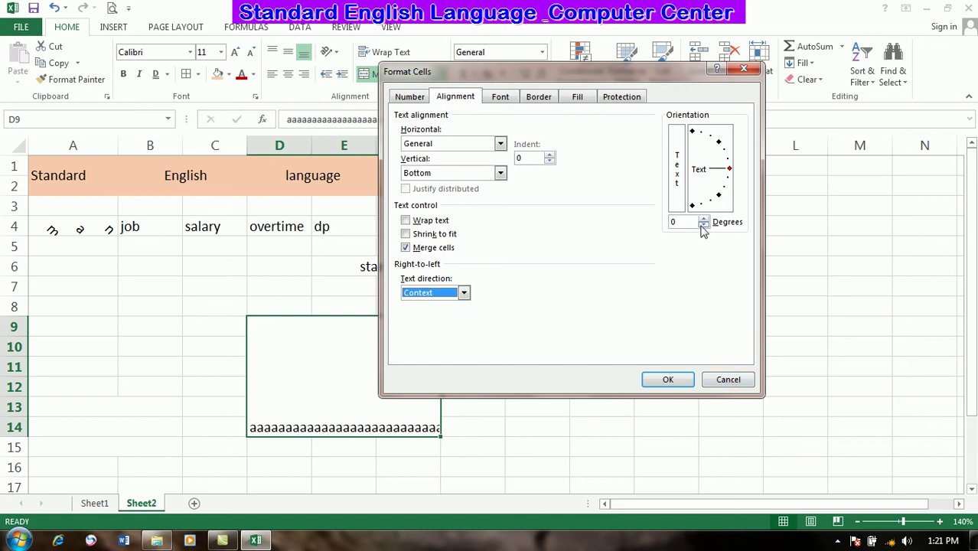
{"action": "left_click", "coordinate": [727, 378]}
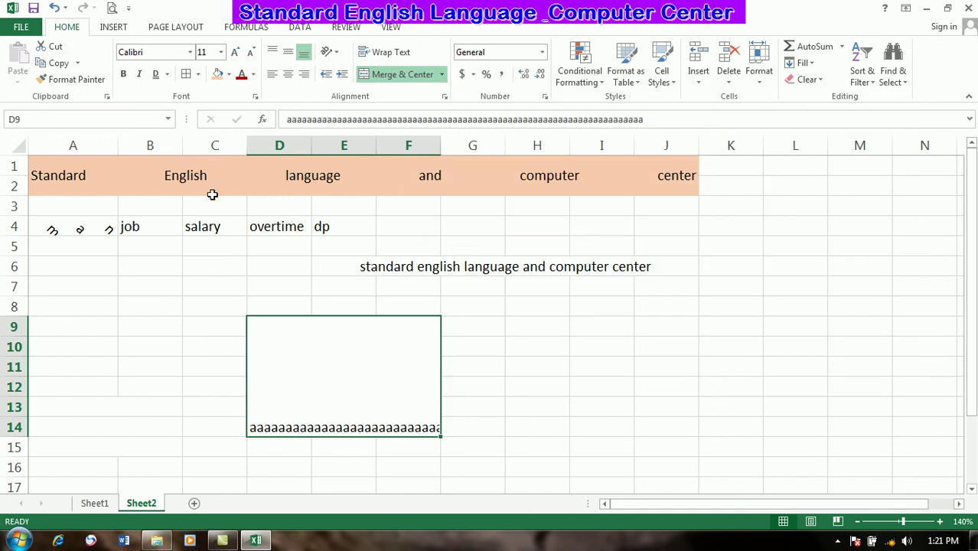
Rotate the salary heading in cell C4 to an orientation of 30 degrees.
{"action": "left_click", "coordinate": [202, 226]}
{"action": "left_click", "coordinate": [444, 96]}
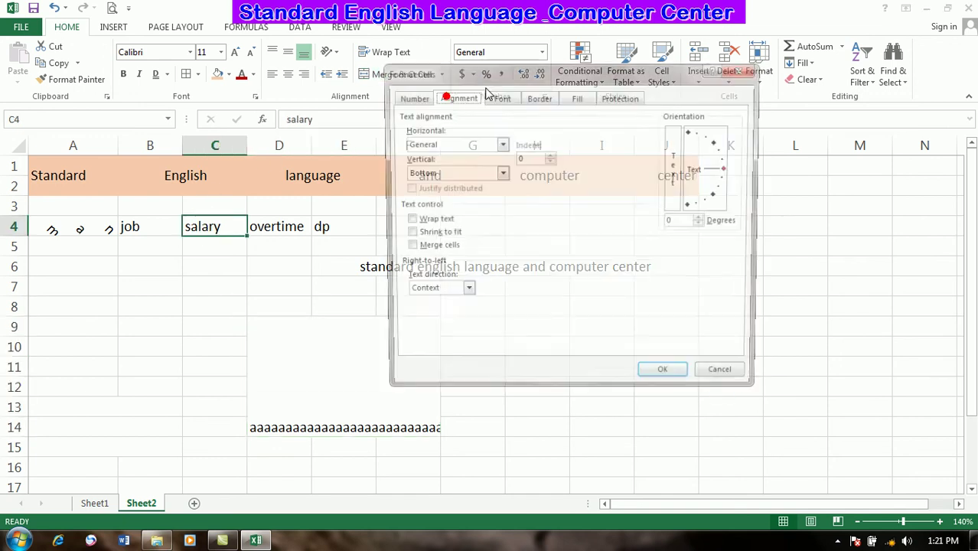
{"action": "left_click_drag", "start_coordinate": [731, 174], "coordinate": [725, 155]}
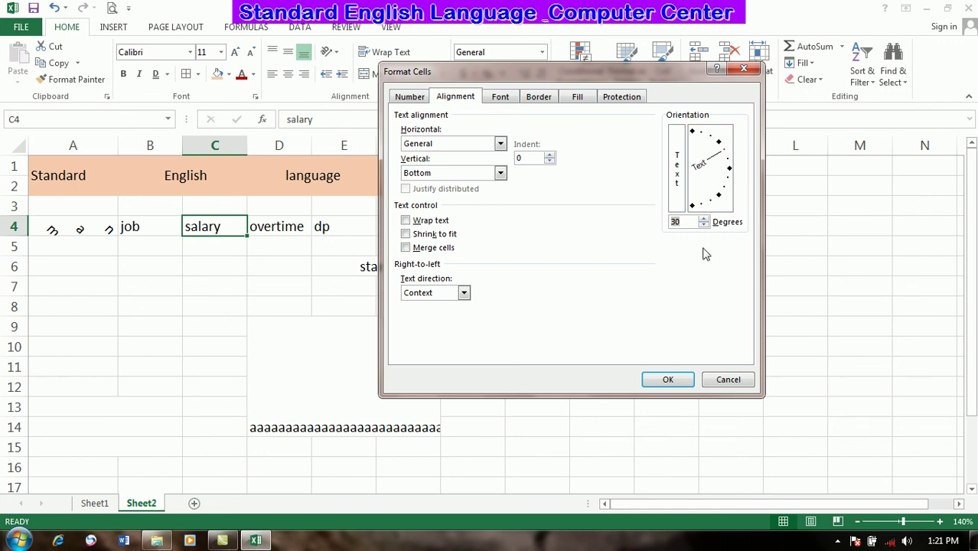
{"action": "left_click", "coordinate": [665, 378]}
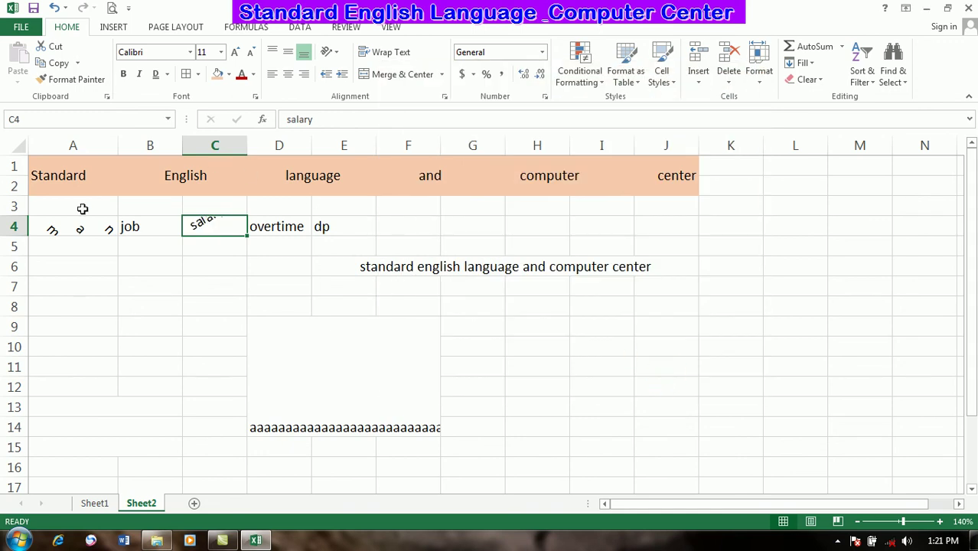
Auto-fit the height of row 4 to its rotated headings.
{"action": "double_click", "coordinate": [23, 235]}
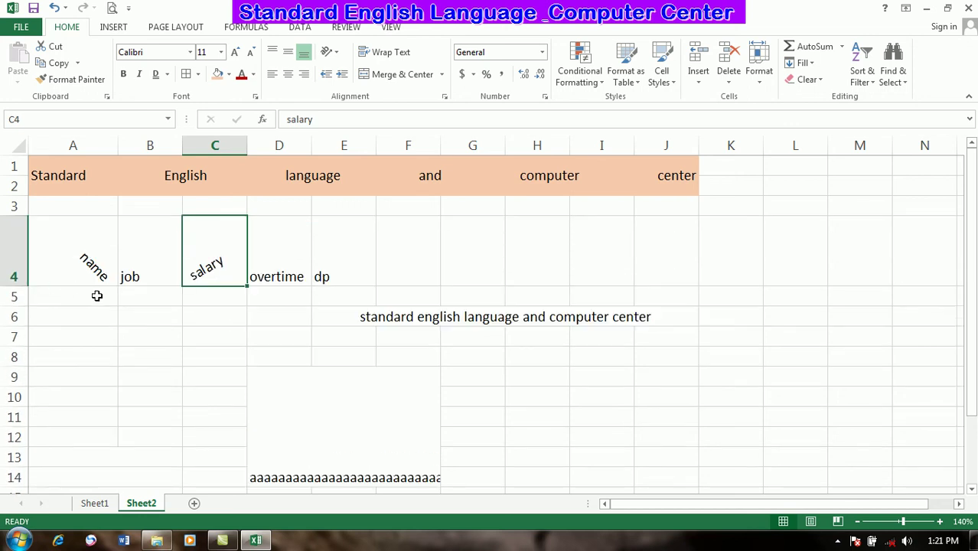
Try the stacked vertical text orientation on the salary heading in cell C4, then undo it.
{"action": "left_click", "coordinate": [444, 95]}
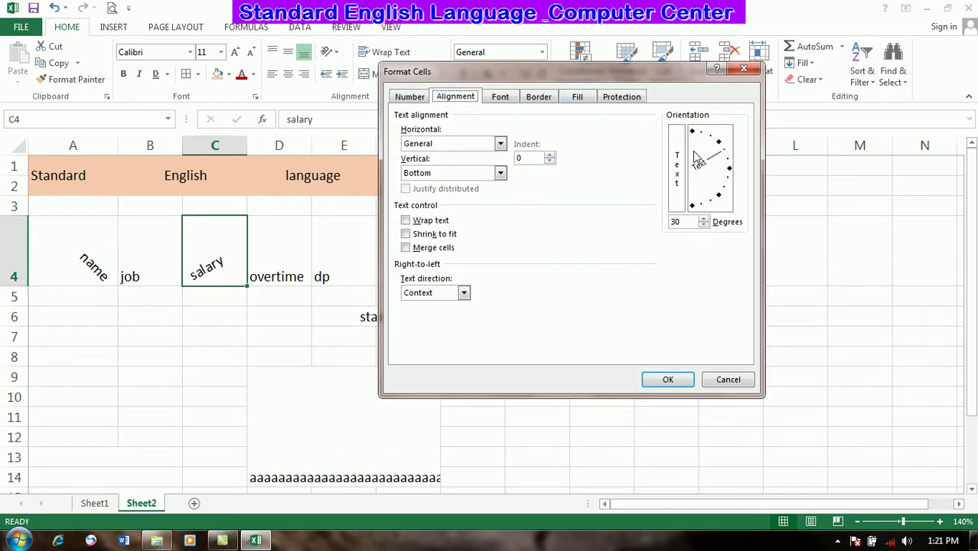
{"action": "left_click", "coordinate": [679, 187]}
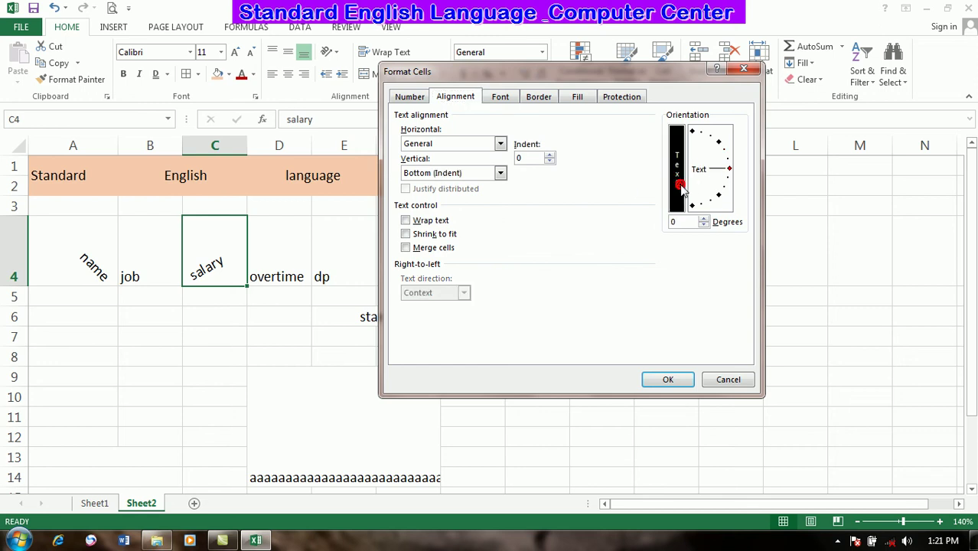
{"action": "left_click", "coordinate": [668, 380]}
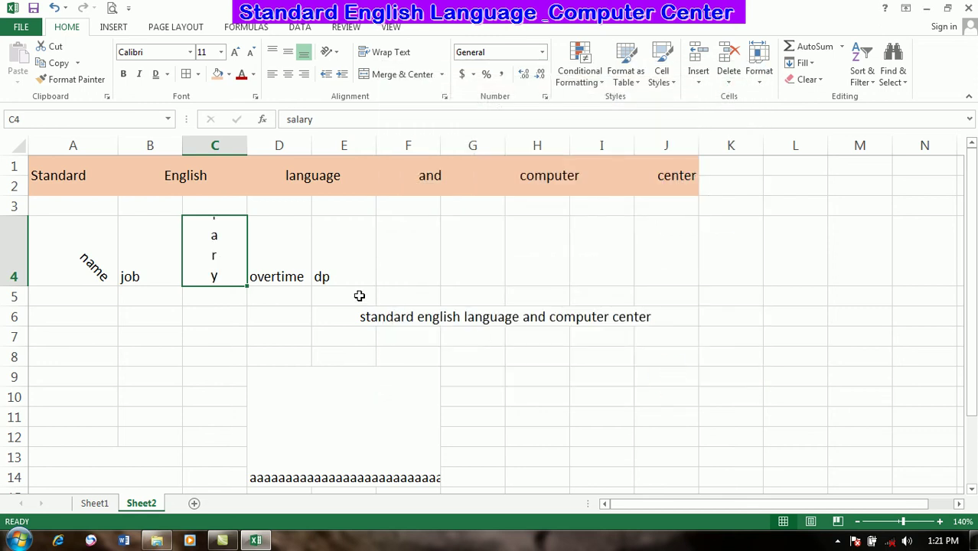
{"action": "key", "text": "ctrl+z"}
Apply the stacked vertical text orientation to the overtime heading in cell D4.
{"action": "left_click", "coordinate": [287, 246]}
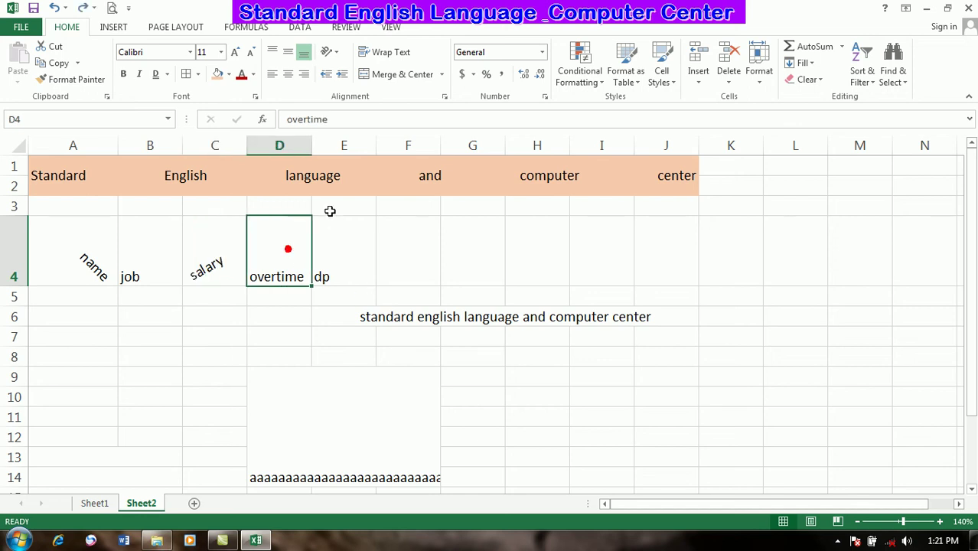
{"action": "left_click", "coordinate": [444, 98]}
{"action": "left_click", "coordinate": [675, 178]}
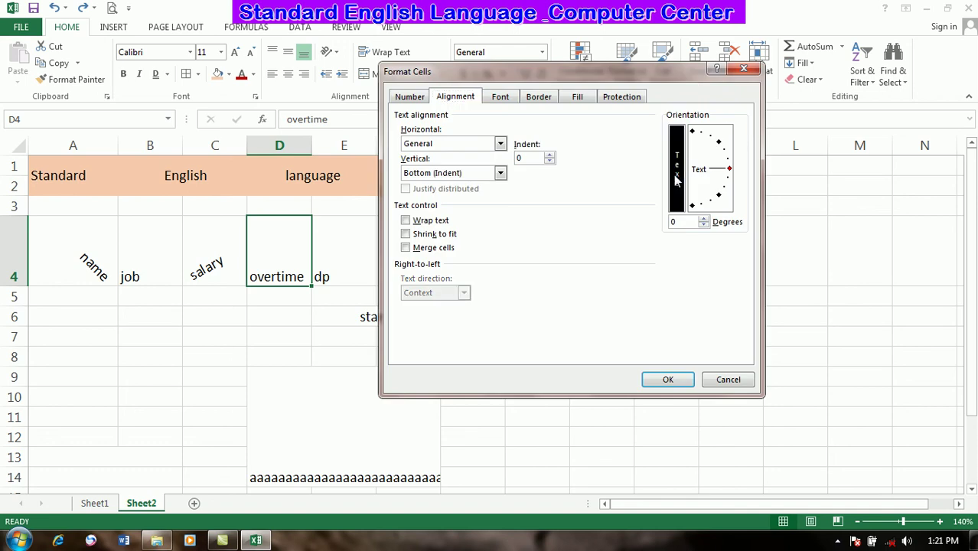
{"action": "left_click", "coordinate": [666, 379]}
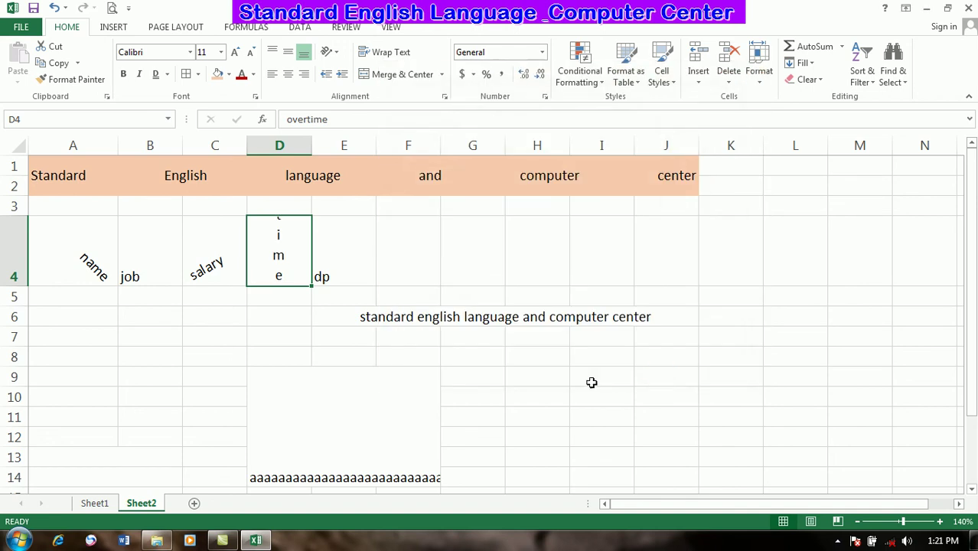